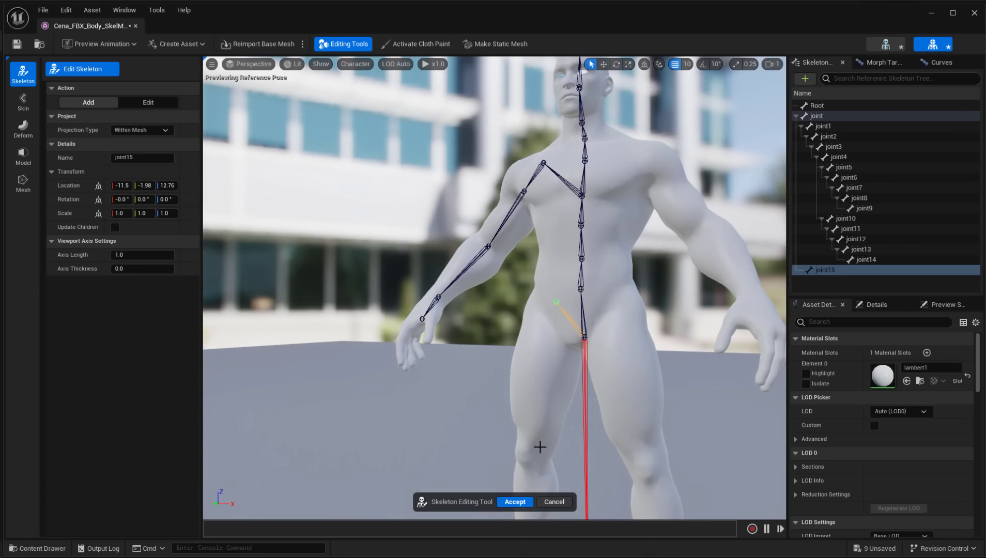
- Place leg joints that continue the chain from the hip joint down to the knee
left_click(530, 444)
right_click_drag(531, 443, 651, 480)
left_click(440, 322)
right_click_drag(440, 323, 248, 305)
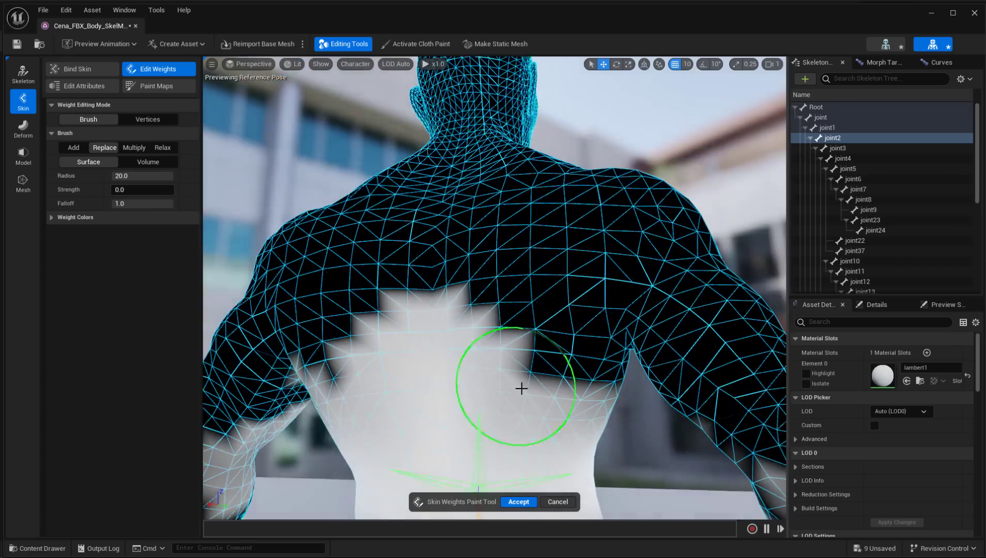
- Paint joint2's influence off the back and arms using the Replace brush with radius 20 and strength 0
right_click_drag(521, 388, 542, 386)
left_click_drag(542, 386, 621, 453)
mouse_move(620, 453)
right_mouse_down()
mouse_move(528, 273)
mouse_move(465, 248)
right_mouse_up()
left_click_drag(465, 248, 432, 308)
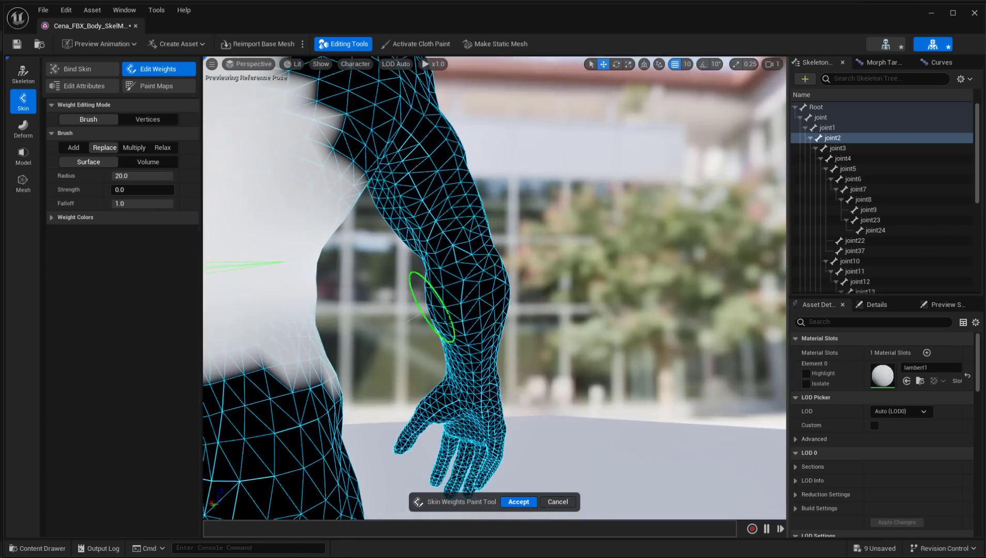
right_click_drag(431, 308, 402, 413)
mouse_move(402, 413)
left_mouse_down()
mouse_move(364, 303)
mouse_move(392, 260)
left_mouse_up()
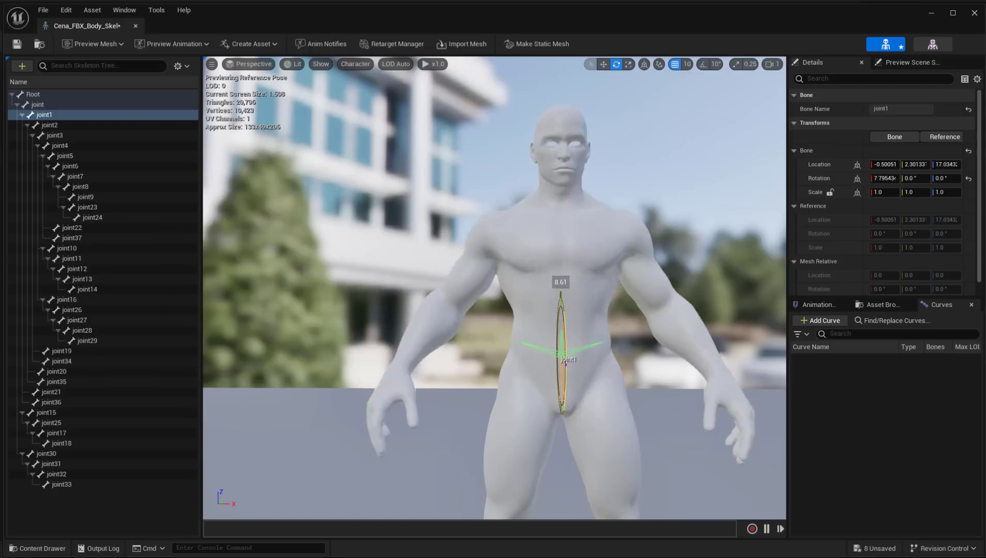
- Rotate joint1 on several axes to test how the body deforms
key("e")
mouse_move(615, 331)
left_mouse_down()
mouse_move(619, 359)
mouse_move(486, 356)
left_mouse_up()
scroll(547, 359, "down", 5)
scroll(537, 298, "up", 1)
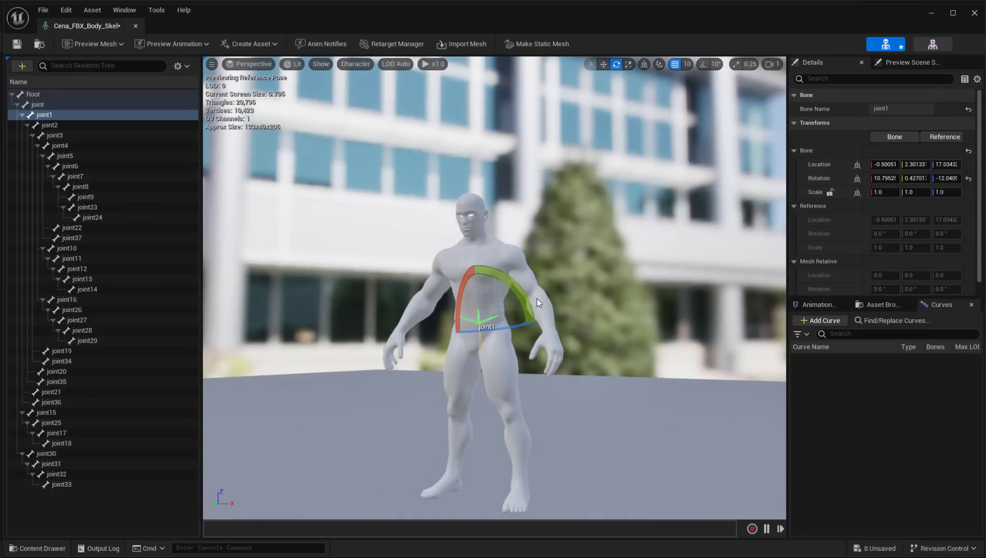
left_click_drag(506, 260, 510, 305)
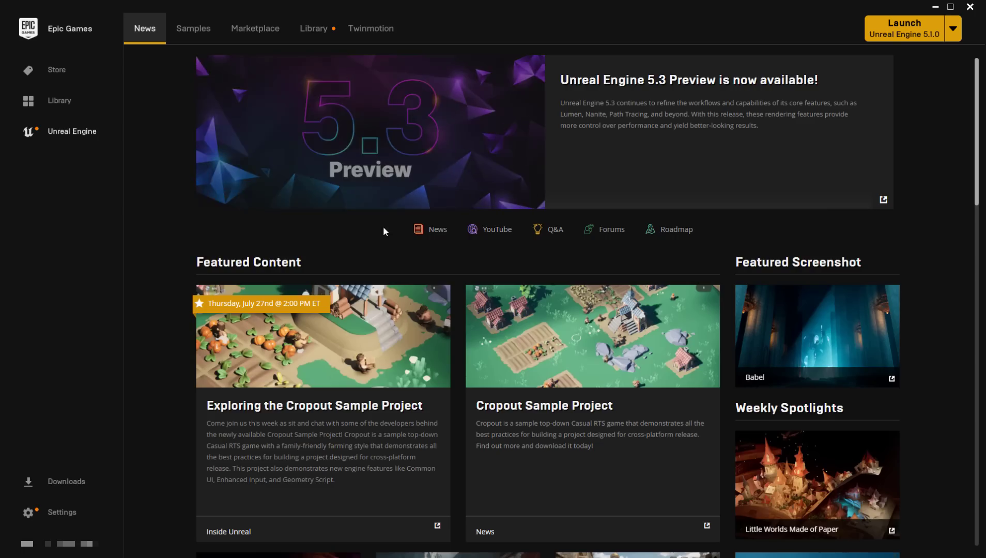
- Create a Blank Games project named Character_Rigging, using Blueprint with Starter Content
scroll(383, 228, "down", 4)
scroll(398, 264, "up", 4)
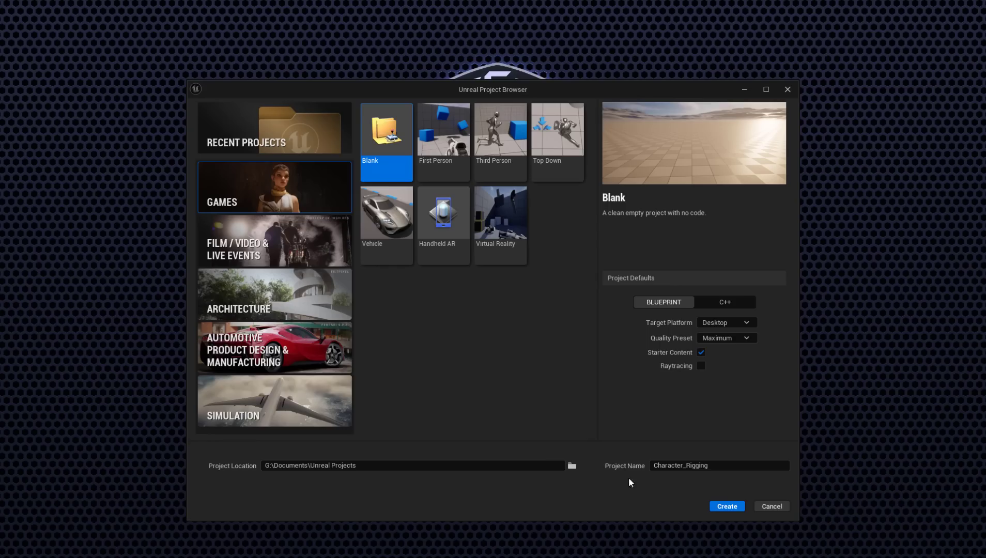
left_click(726, 506)
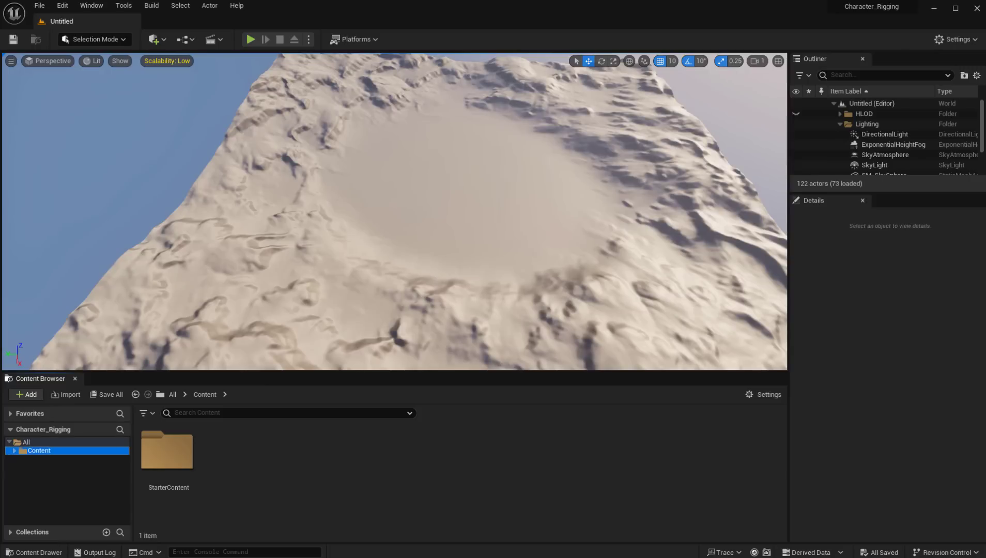
- Import all meshes from the Cena_FBX file into the Content folder, clearing and closing the import log
left_click_drag(360, 434, 346, 460)
scroll(383, 458, "down", 1)
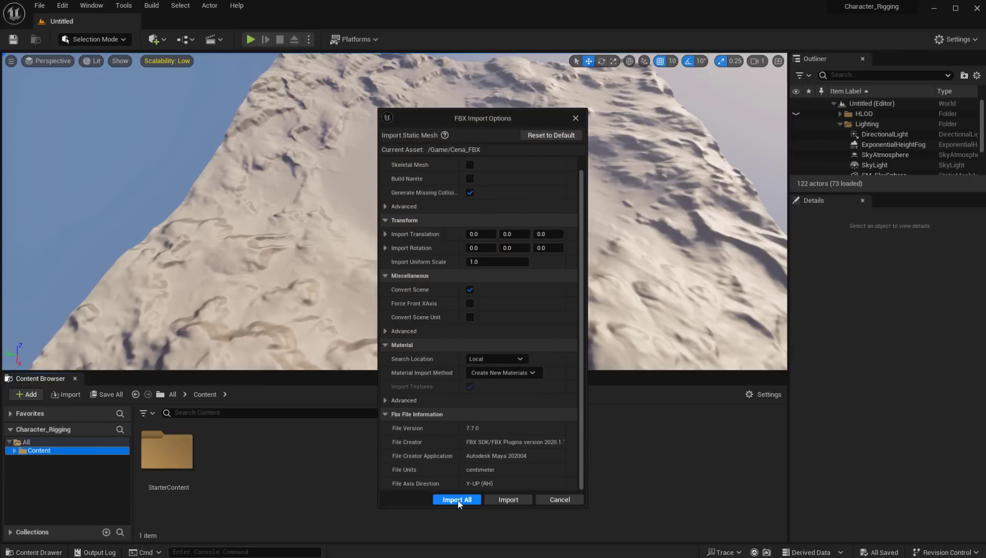
left_click(453, 499)
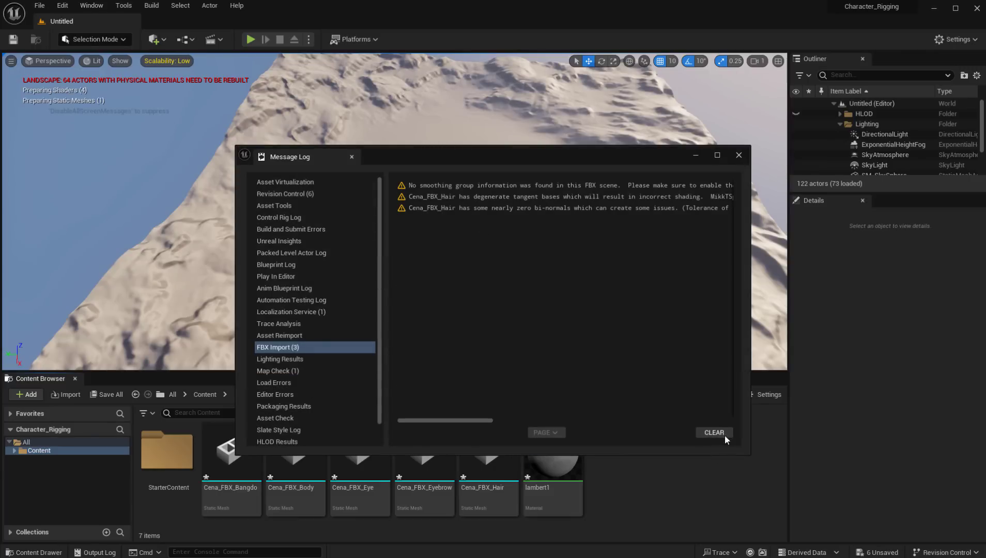
left_click(725, 437)
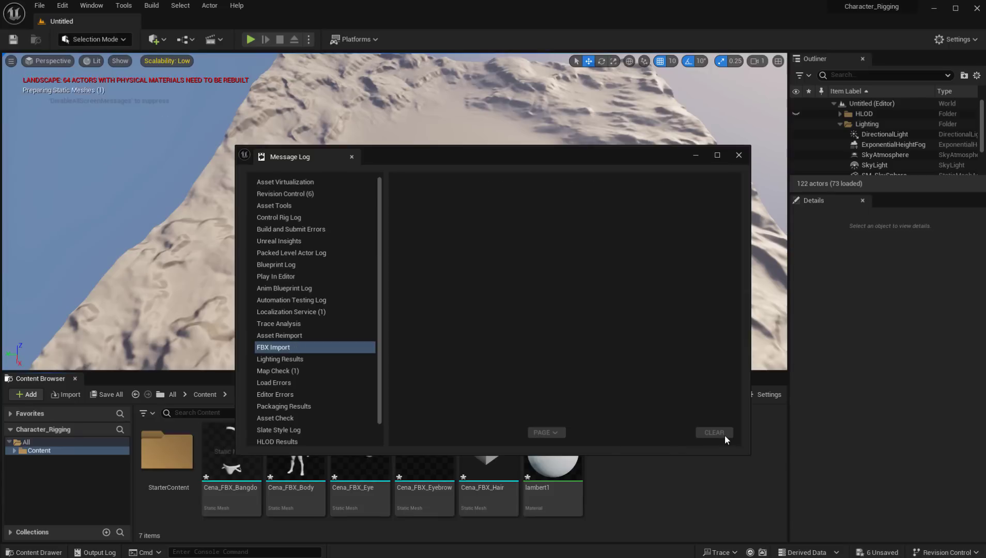
left_click(738, 156)
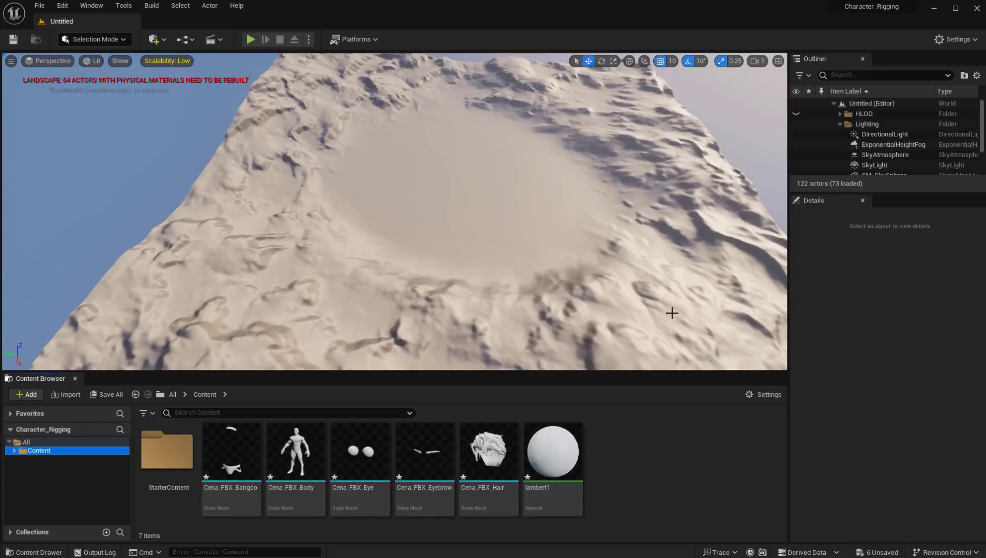
- Enable the Skeletal Mesh Editing Tools plugin and restart the editor, saving all imported assets
left_click(62, 5)
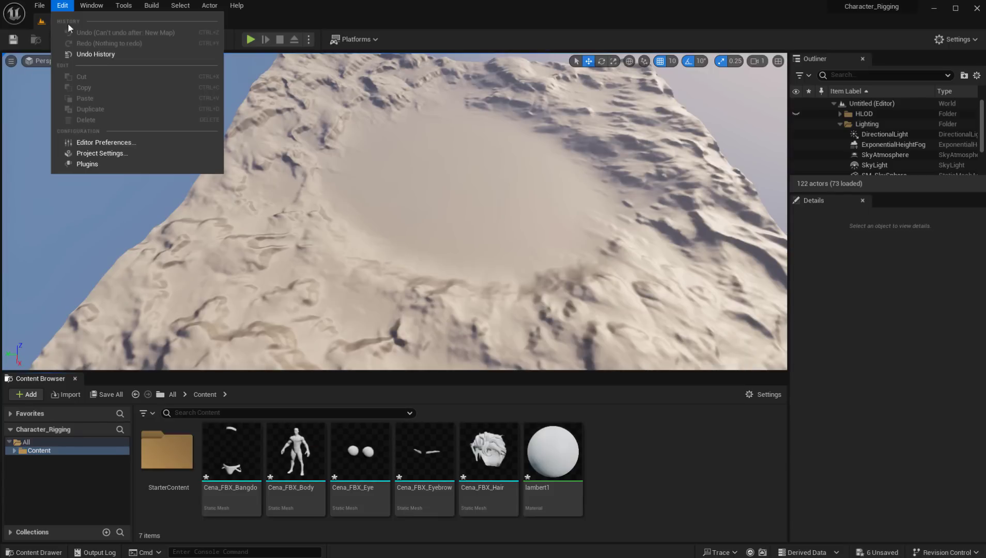
left_click(85, 164)
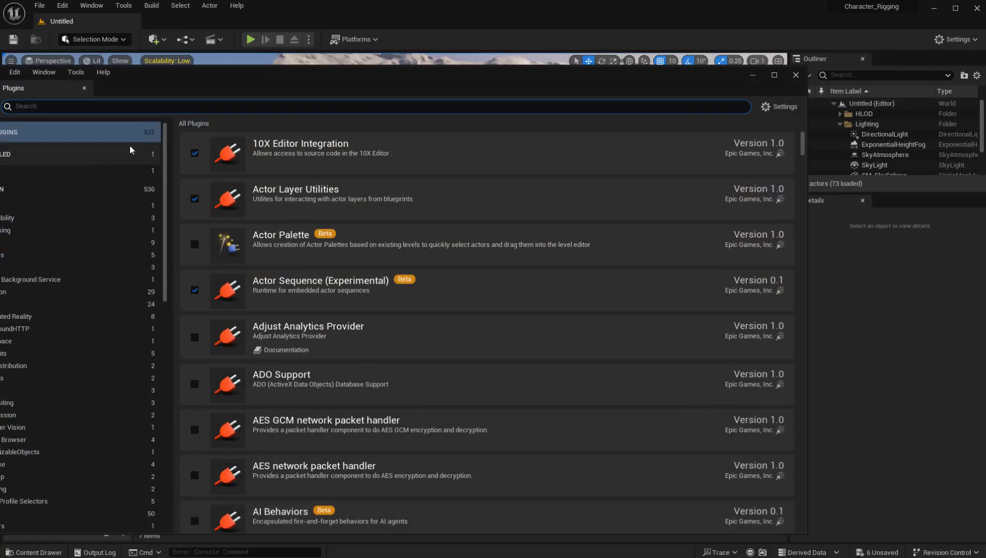
type("skin")
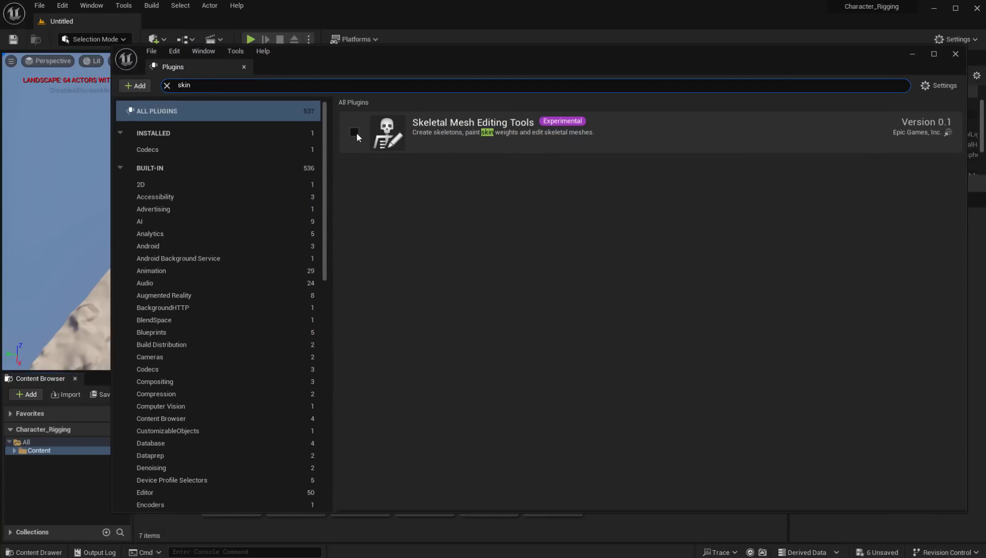
left_click(354, 133)
left_click(574, 324)
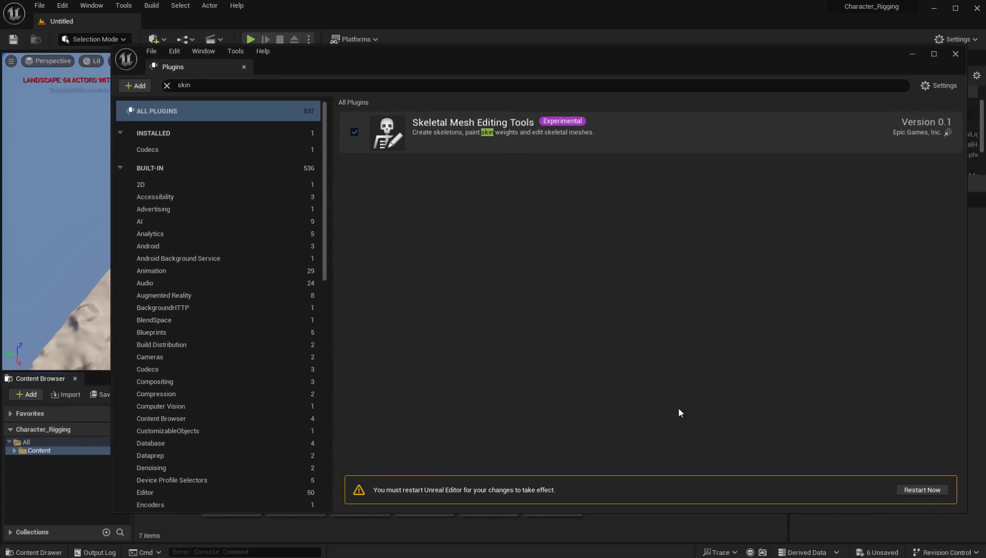
left_click(938, 489)
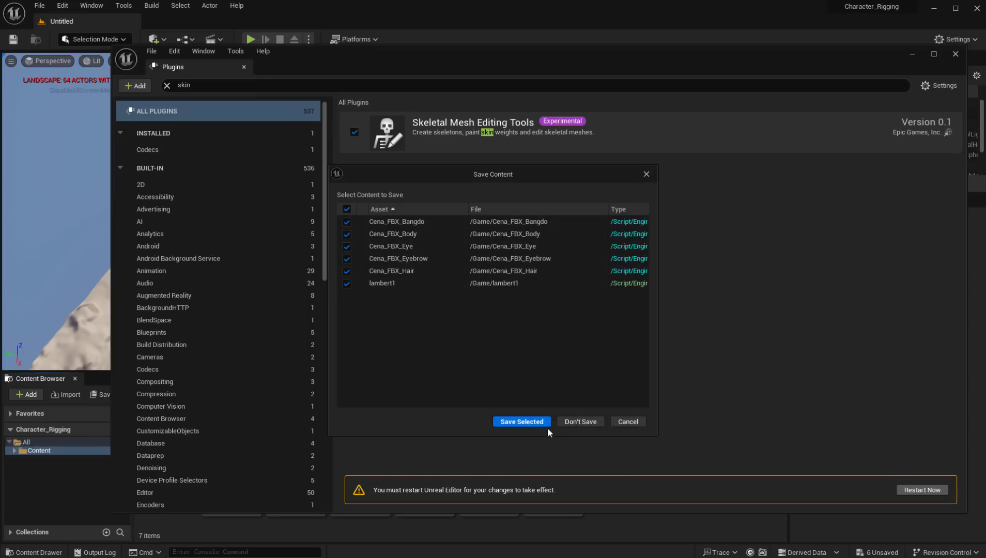
left_click(534, 422)
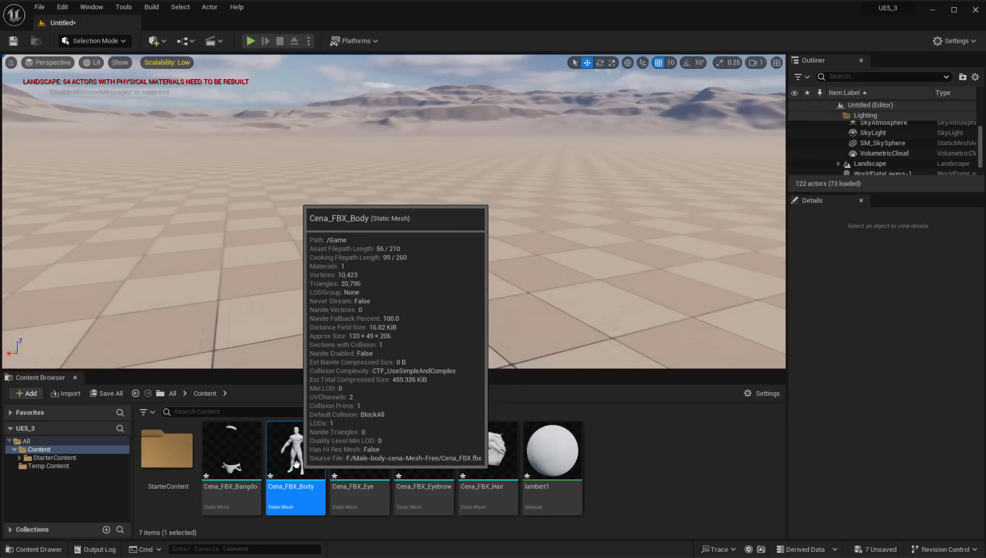
- Convert the Cena_FBX_Body static mesh to a skeletal mesh with a newly created skeleton
right_click(298, 462)
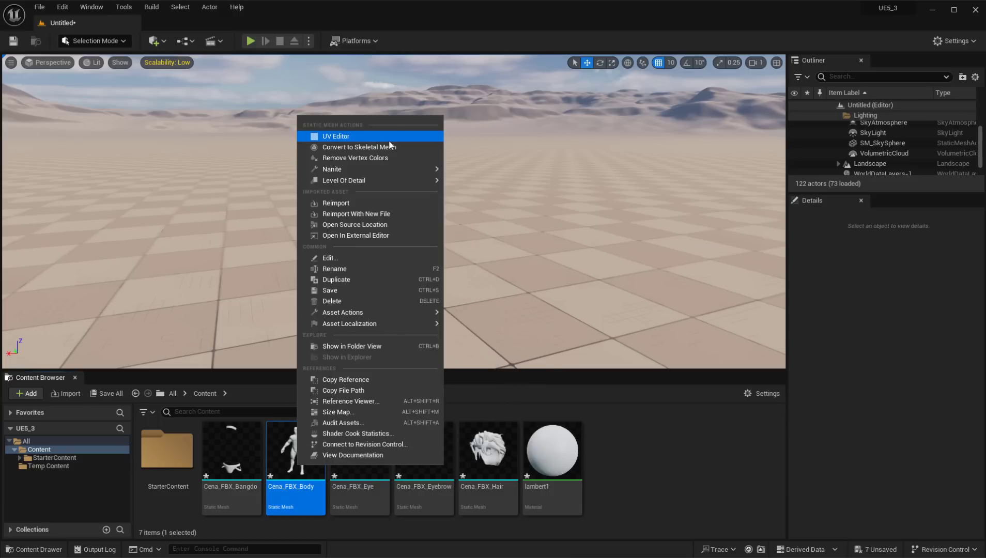
left_click(357, 148)
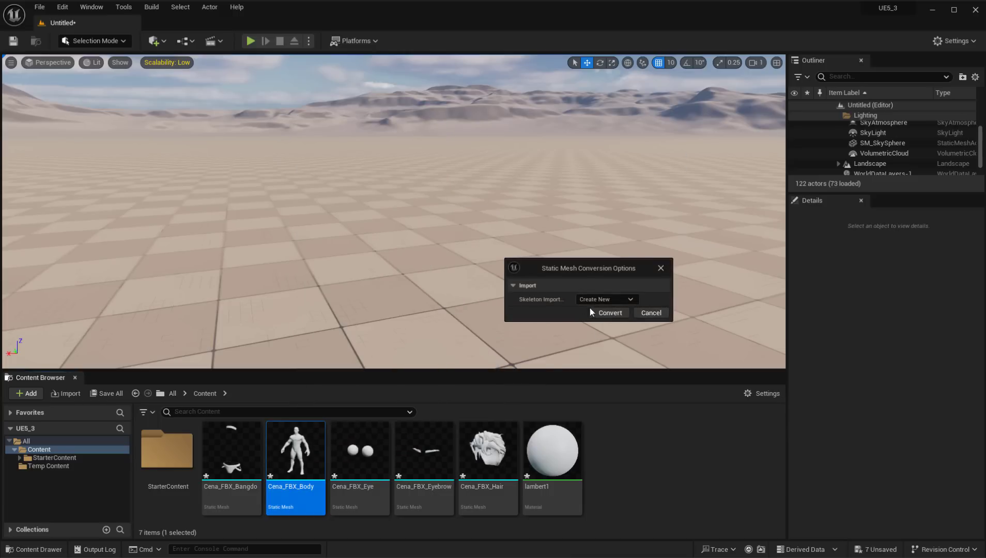
left_click(610, 314)
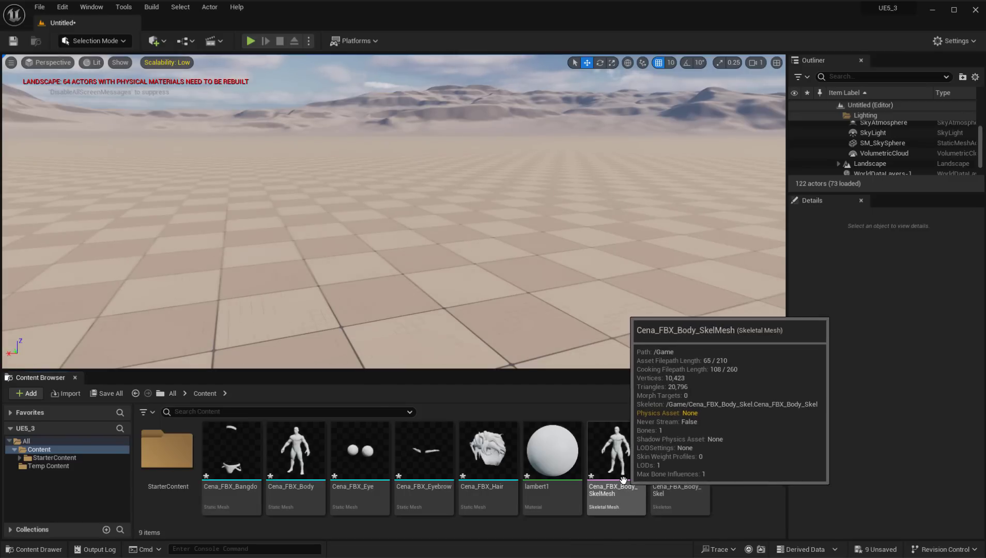
- Look at the Cena_FBX_Body_Skel skeleton asset in its editor and close it
double_click(674, 489)
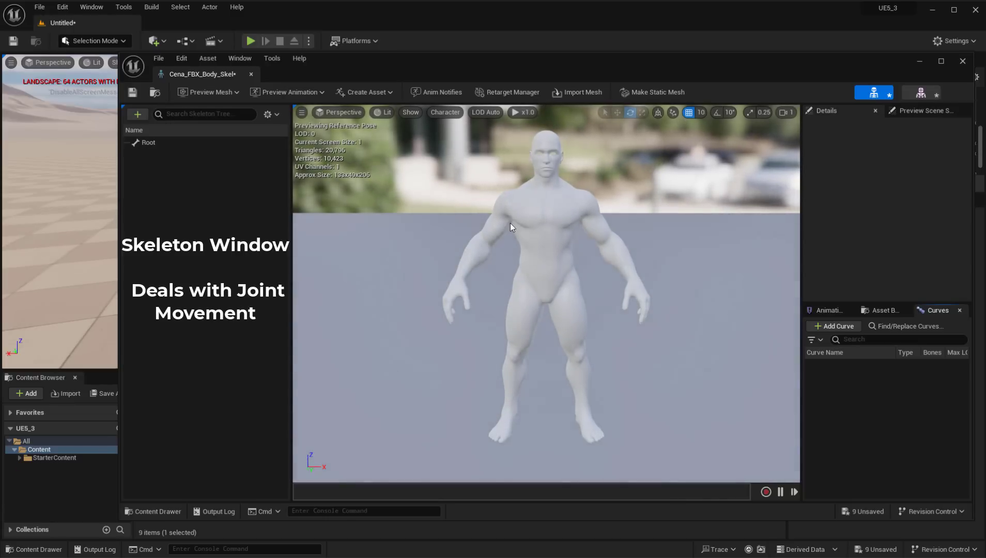
left_click(961, 62)
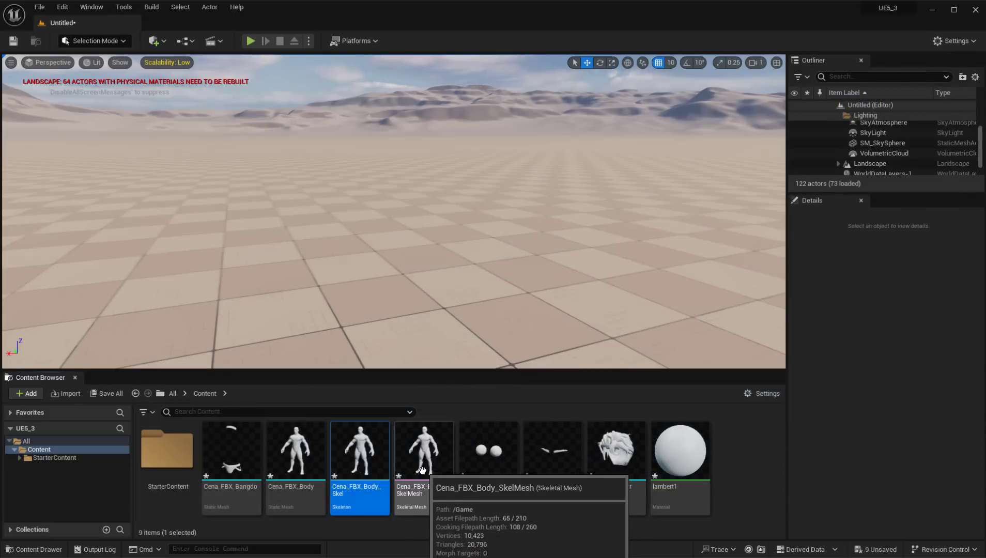
- Open the Cena_FBX_Body_SkelMesh skeletal mesh for editing and enlarge its editor window to fill the screen
double_click(422, 469)
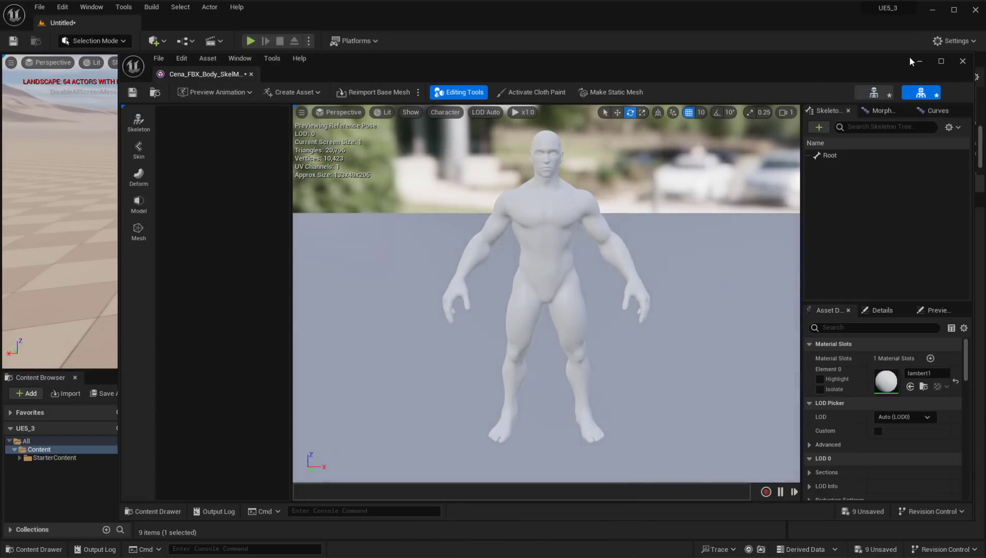
left_click_drag(878, 71, 763, 23)
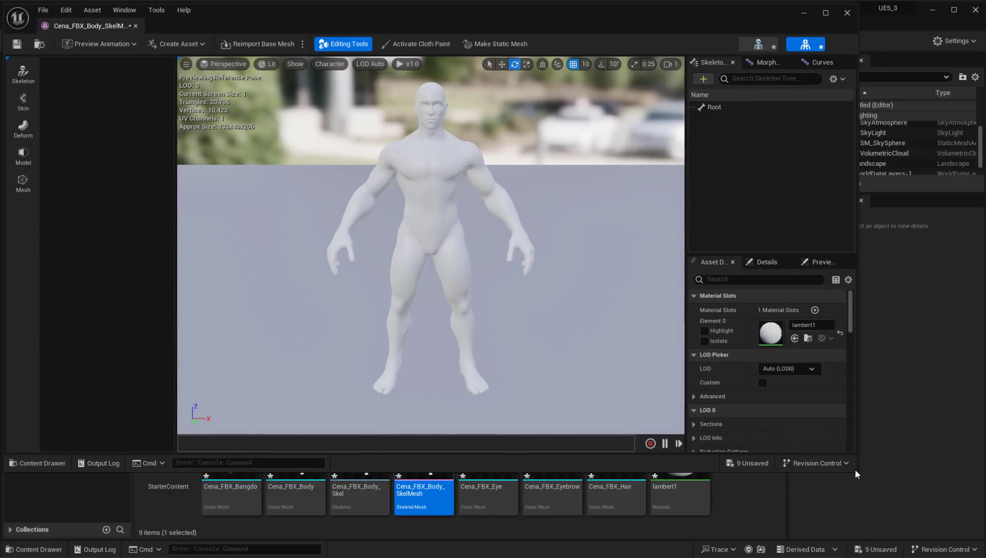
left_click_drag(855, 469, 982, 556)
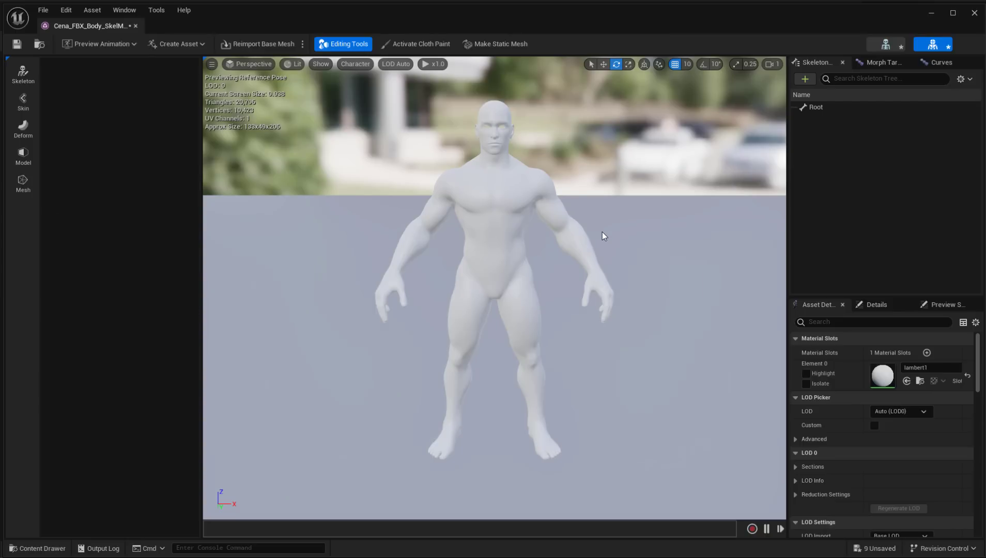
mouse_move(638, 266)
left_mouse_down("alt")
mouse_move(564, 243)
mouse_move(620, 209)
mouse_move(641, 258)
left_mouse_up("alt")
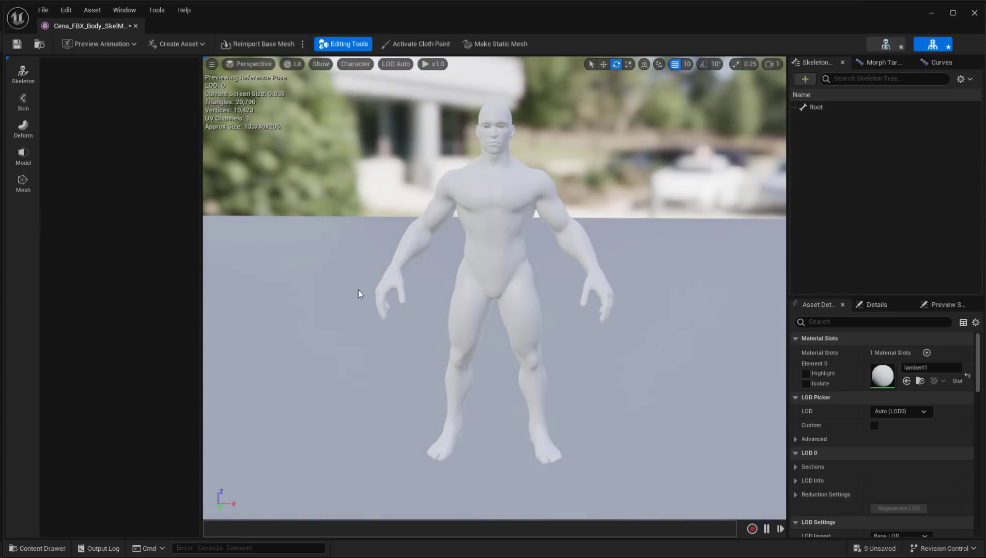
- Start the Edit Skeleton tool in Add mode and switch the viewport to the Left orthographic view
left_click(23, 74)
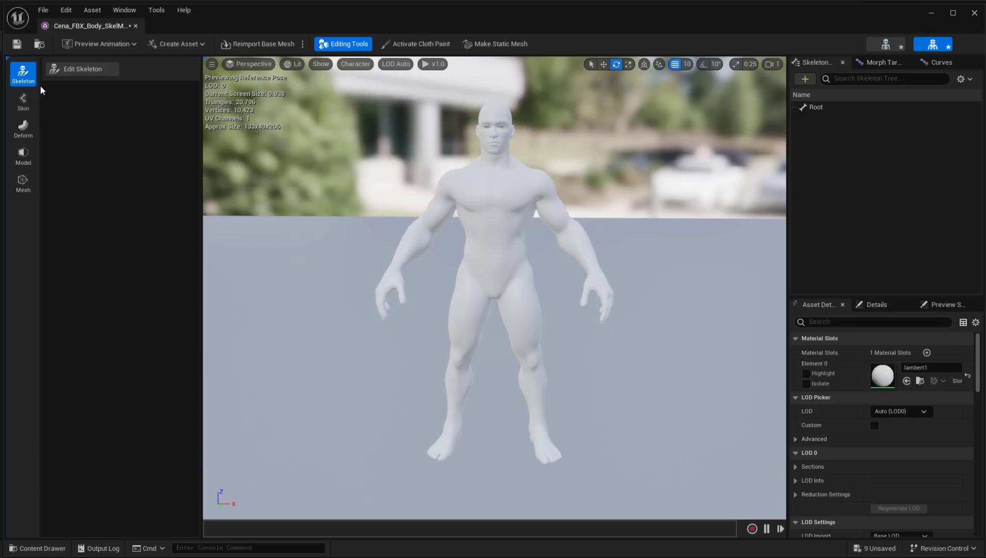
left_click(77, 69)
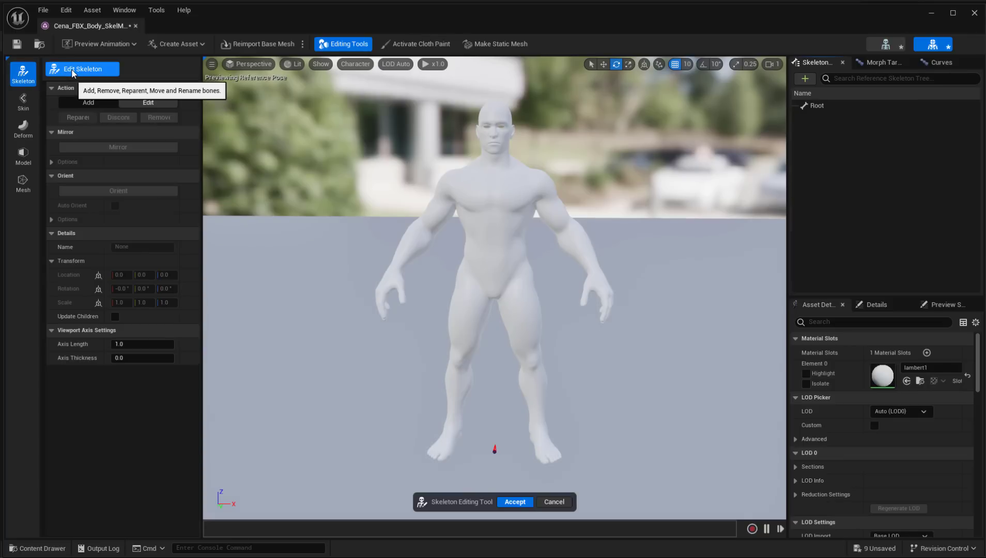
left_click(146, 102)
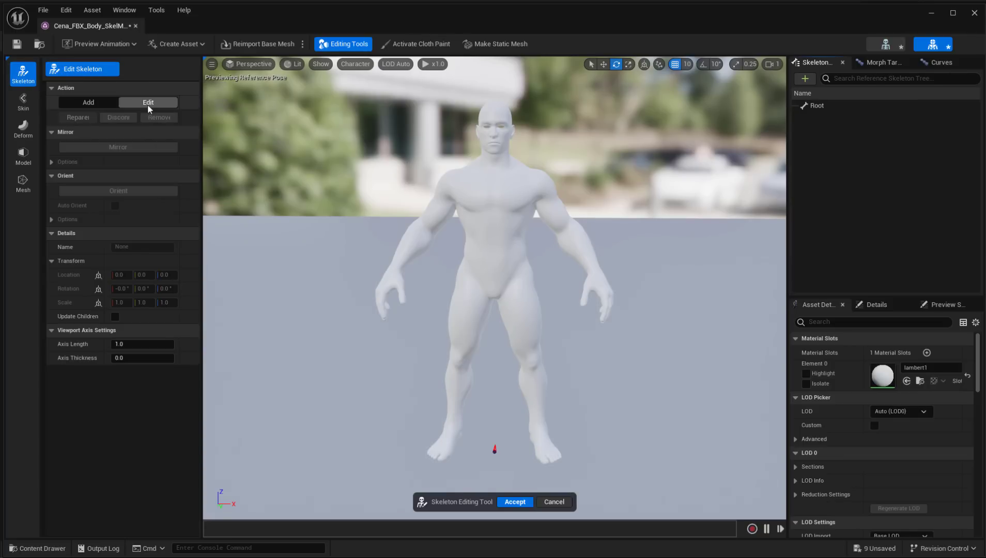
left_click(91, 103)
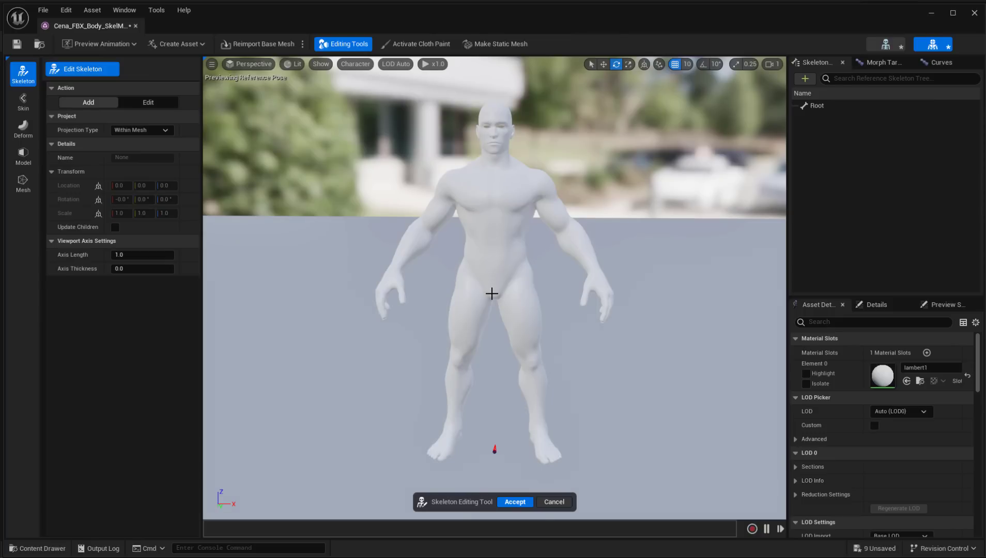
left_click_drag(491, 294, 496, 310, "alt")
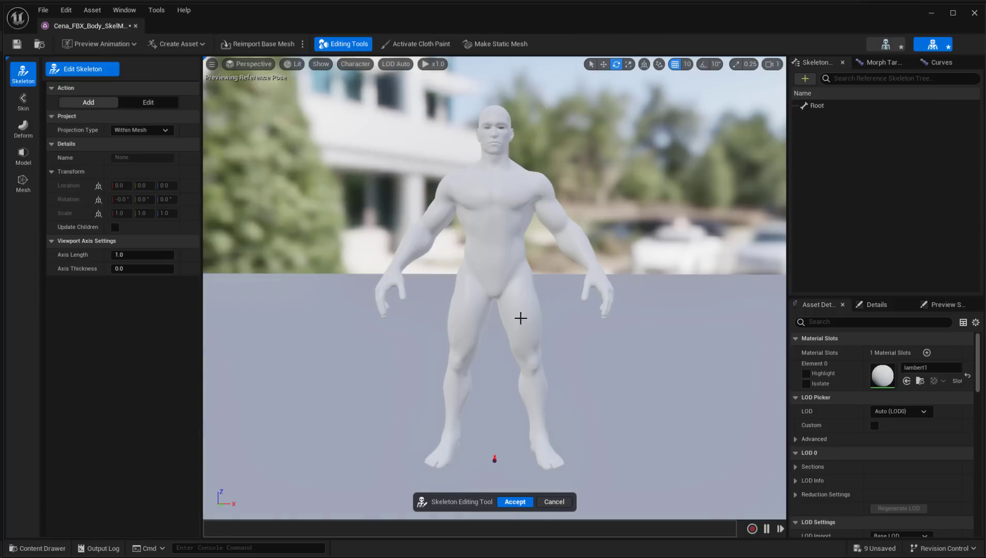
left_click(249, 64)
left_click(259, 116)
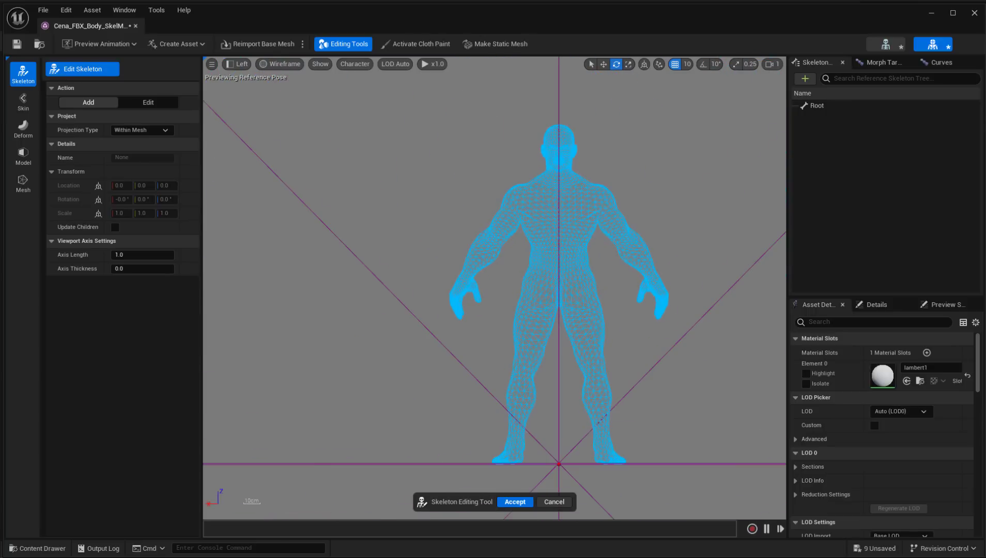
- Place a chain of eight joints along the body's centreline from the pelvis up through the spine to the neck
left_click(558, 298)
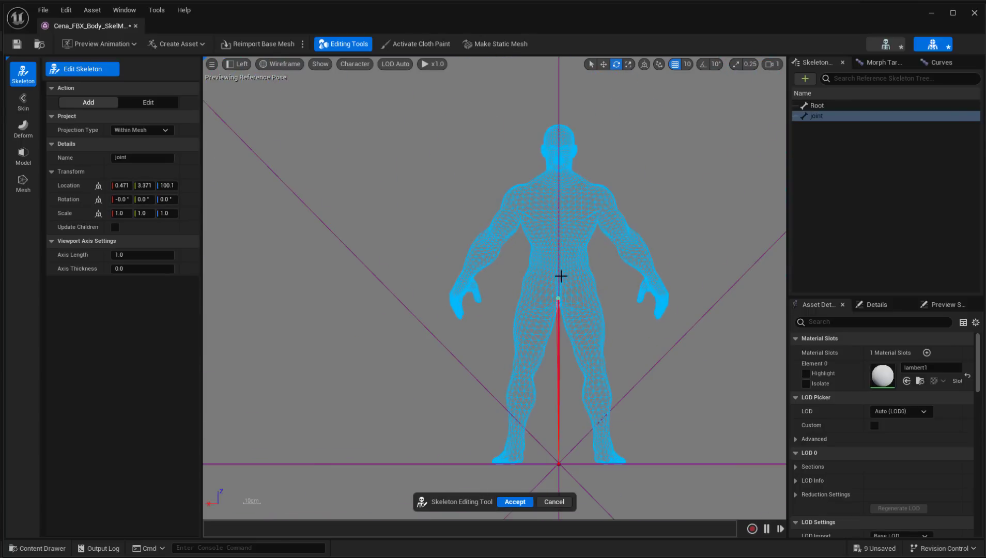
left_click(559, 270)
scroll(559, 238, "up", 3)
left_click(558, 272)
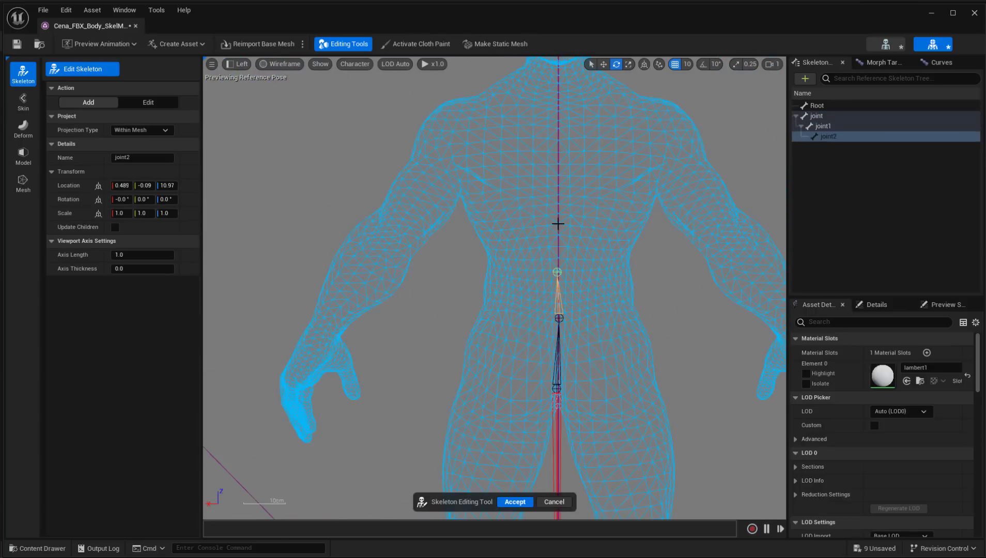
left_click(558, 222)
left_click(553, 173)
left_click(555, 119)
left_click(556, 85)
left_click(556, 67)
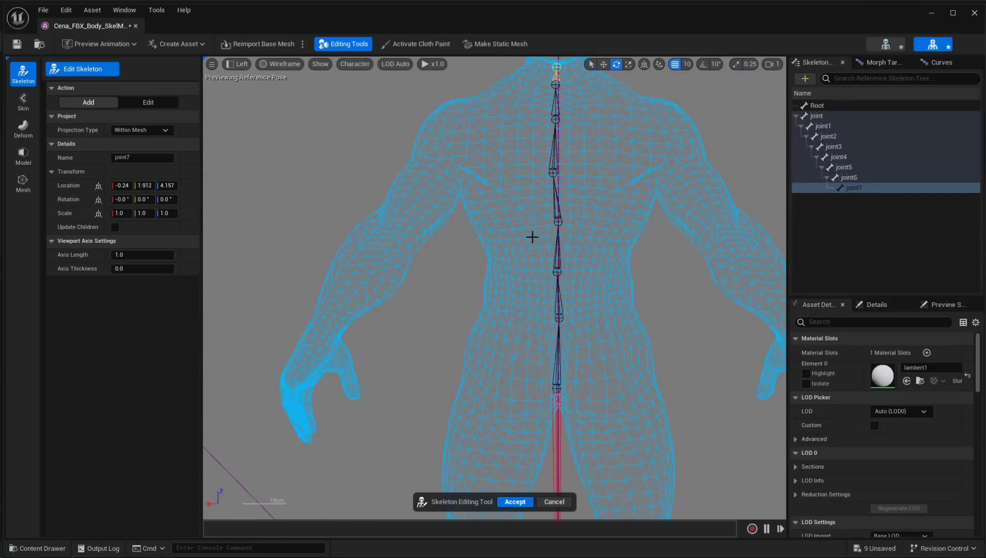
- Move the off-centre spine and neck joints sideways so the chain runs straight along the body's vertical centreline
left_click(603, 64)
left_click(554, 119)
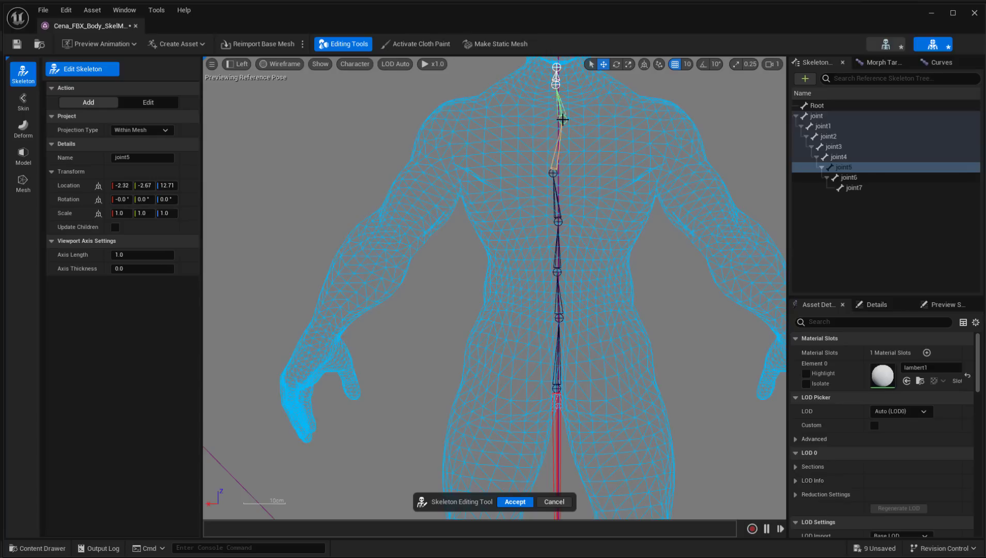
left_click(558, 176)
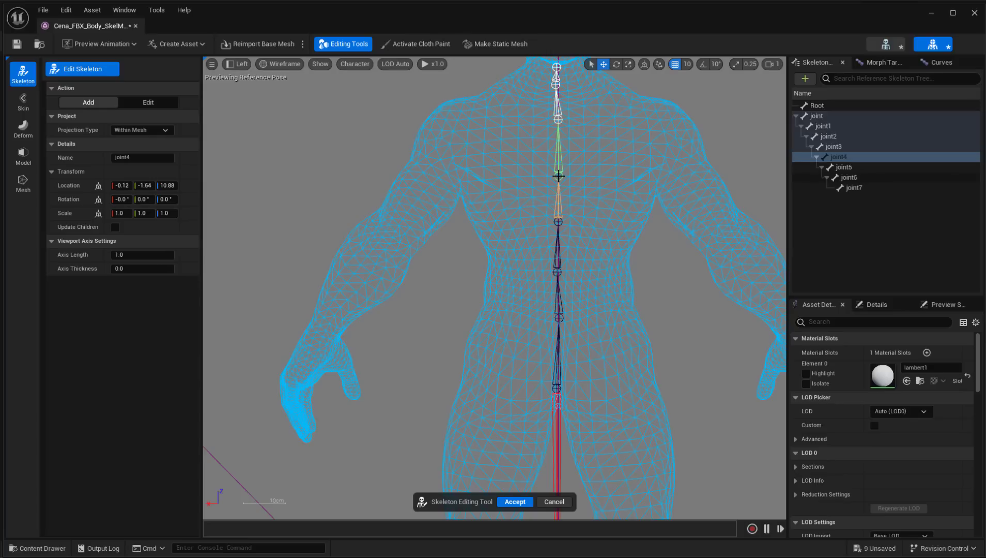
left_click(559, 312)
left_click(556, 84)
left_click_drag(555, 84, 558, 85)
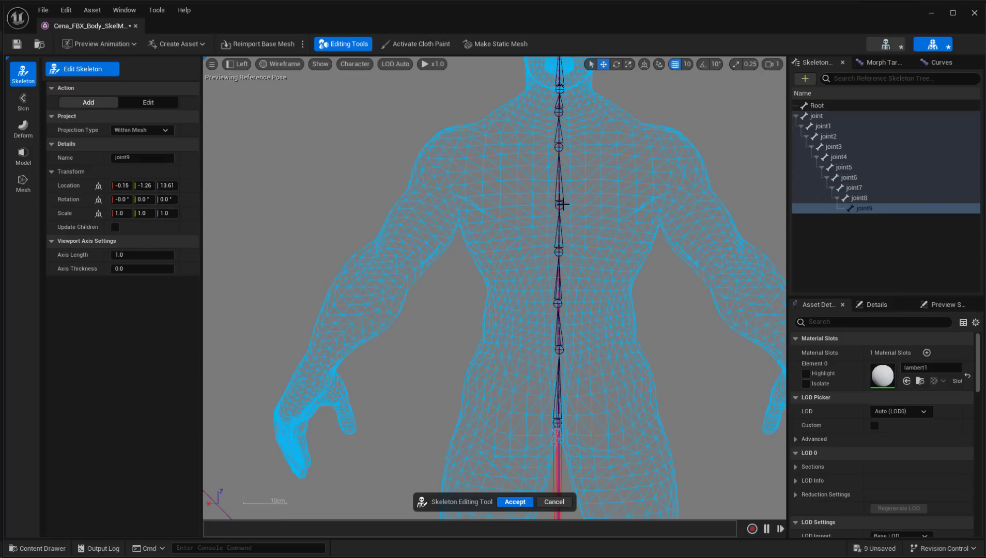
- Build an arm joint chain branching from upper-chest spine joint4 through the shoulder and down along the arm
left_click(592, 65)
left_click(559, 205)
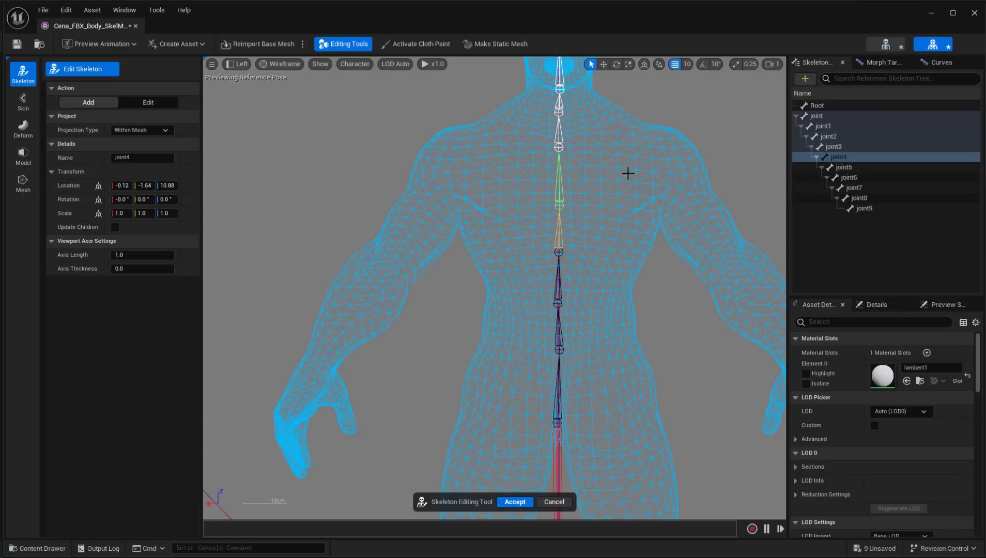
left_click(636, 136)
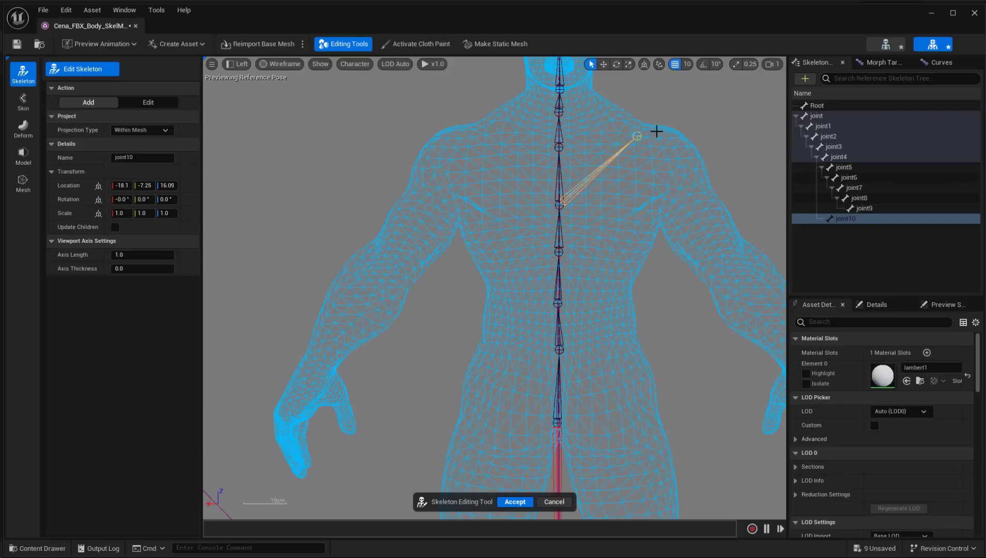
left_click(672, 189)
left_click(740, 275)
middle_click_drag(740, 275, 639, 269)
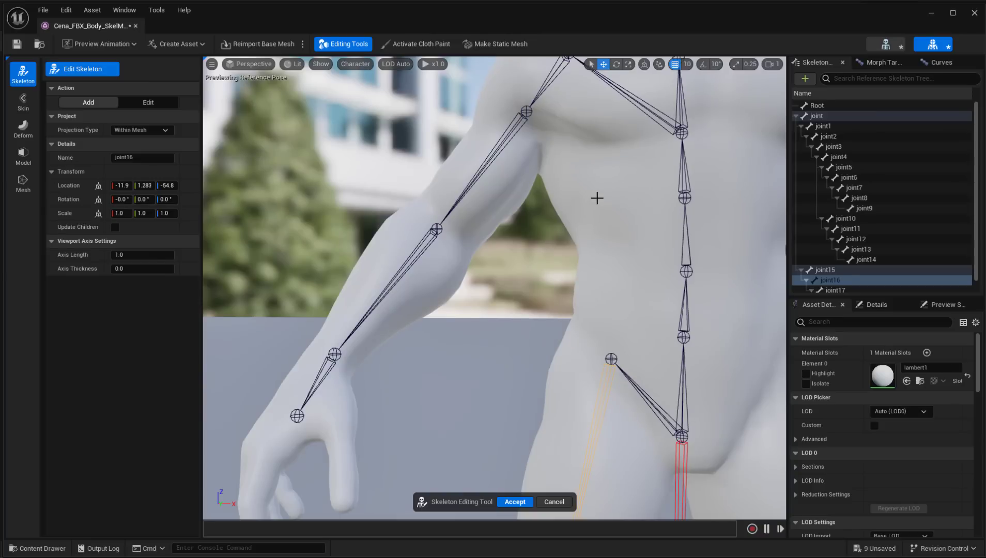
- Add three side joints on the arm chain's side of the torso, branching from spine joints joint3, joint2 and joint1 respectively
middle_click_drag(598, 197, 447, 175)
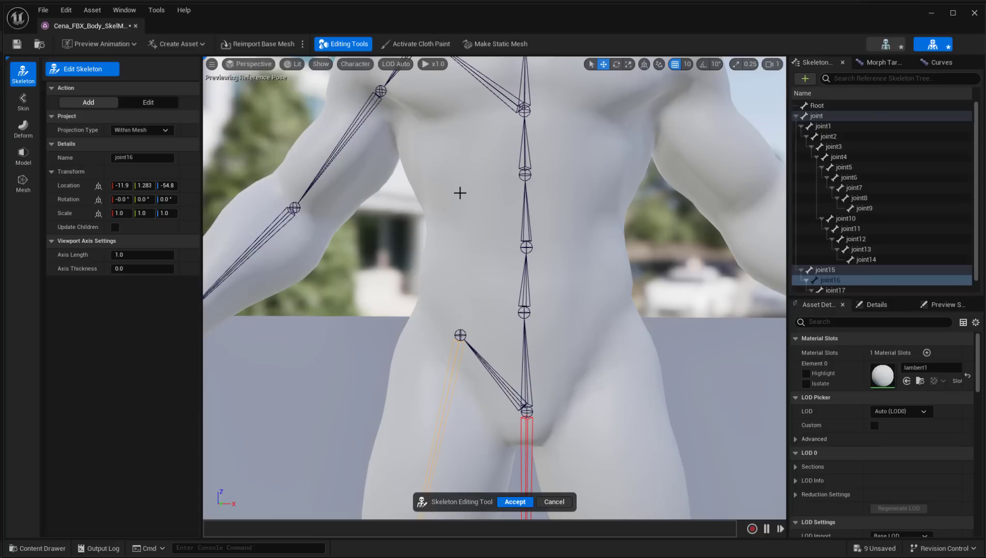
left_click_drag(537, 247, 564, 279, "alt")
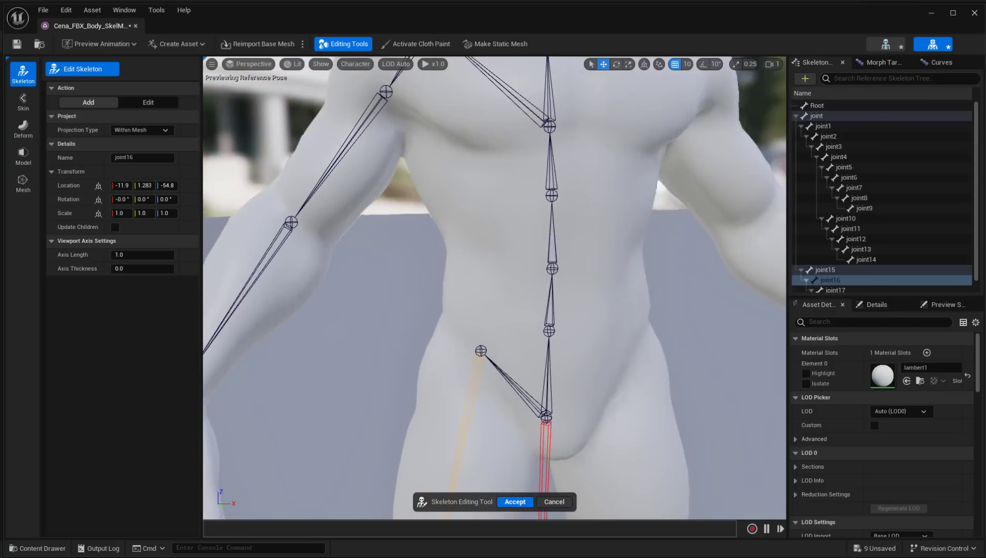
left_click_drag(408, 250, 406, 246, "alt")
mouse_move(594, 283)
left_mouse_down("alt")
mouse_move(540, 280)
mouse_move(590, 280)
mouse_move(587, 301)
mouse_move(581, 282)
left_mouse_up("alt")
scroll(580, 297, "down", 6)
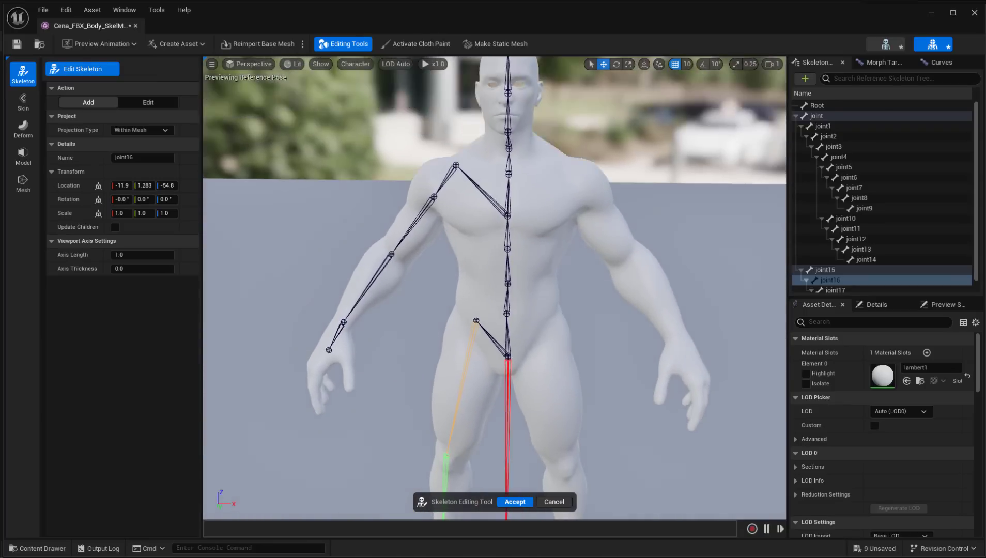
scroll(506, 296, "up", 5)
left_click(521, 207)
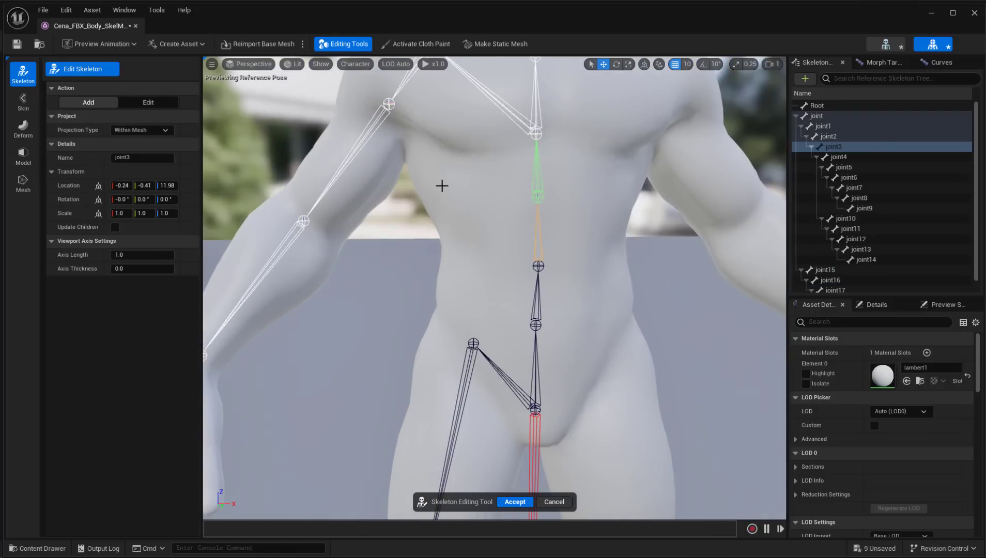
left_click(438, 185)
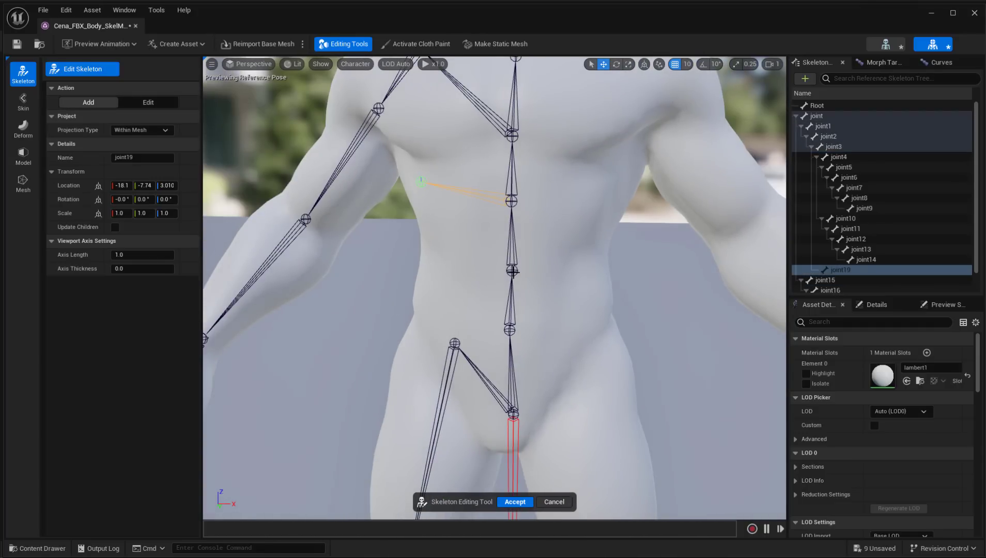
left_click(511, 271)
left_click(429, 251)
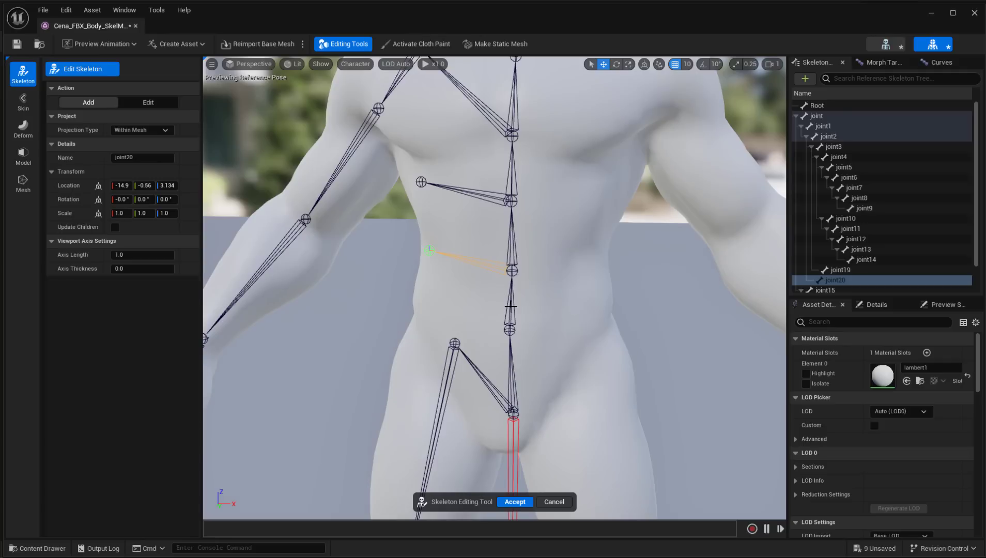
left_click(510, 331)
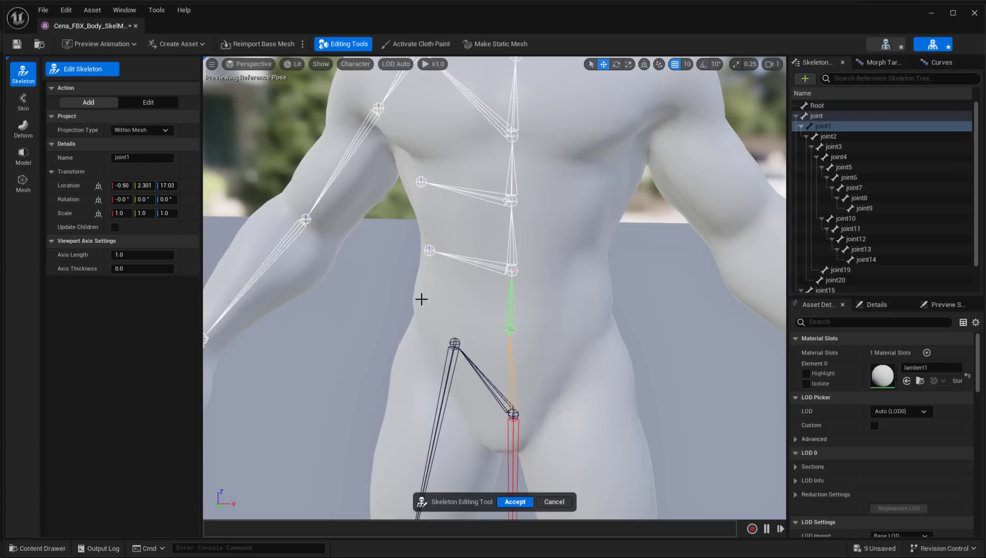
left_click(421, 299)
- Add a side joint from joint5 at the base of the neck to the top of the shoulder muscle
middle_click_drag(496, 242, 439, 75)
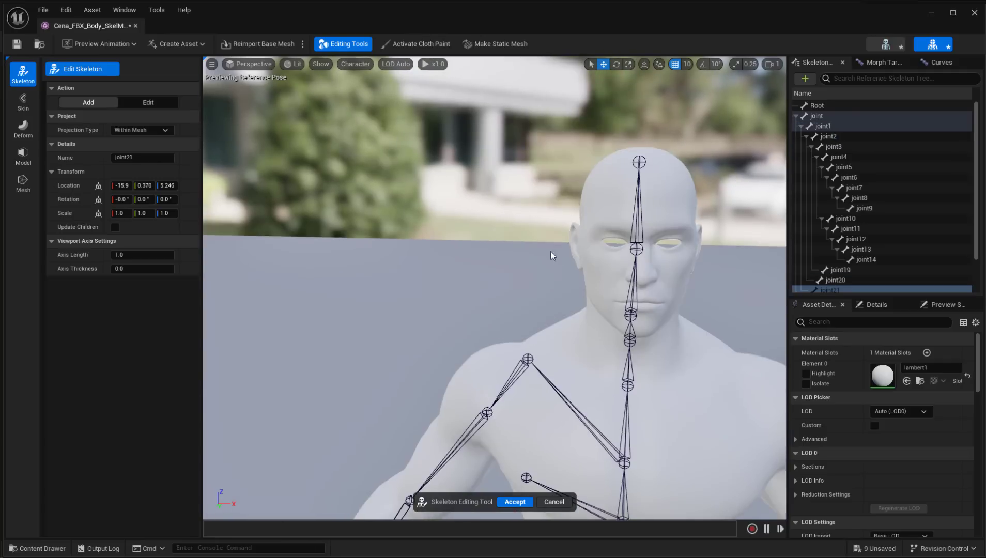
scroll(568, 275, "up", 4)
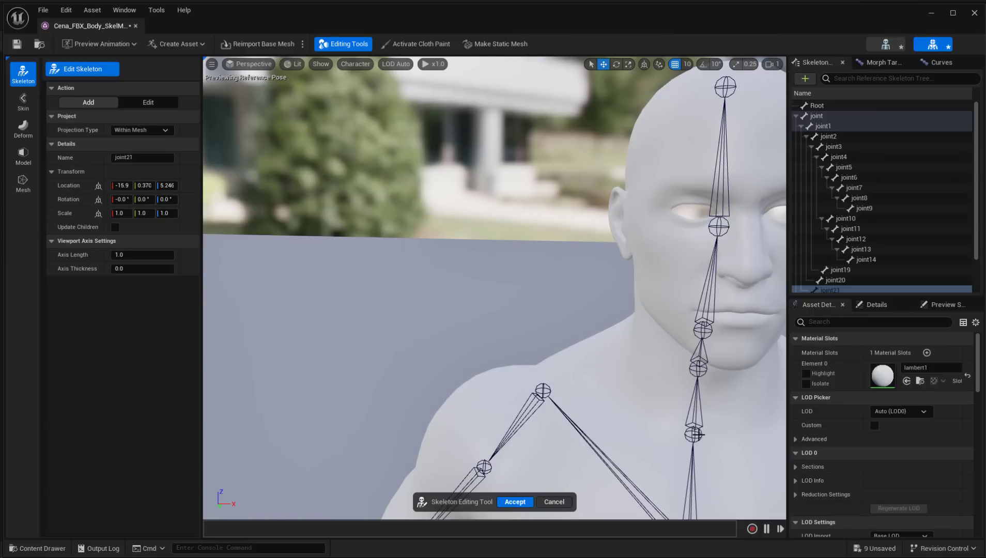
left_click(695, 436)
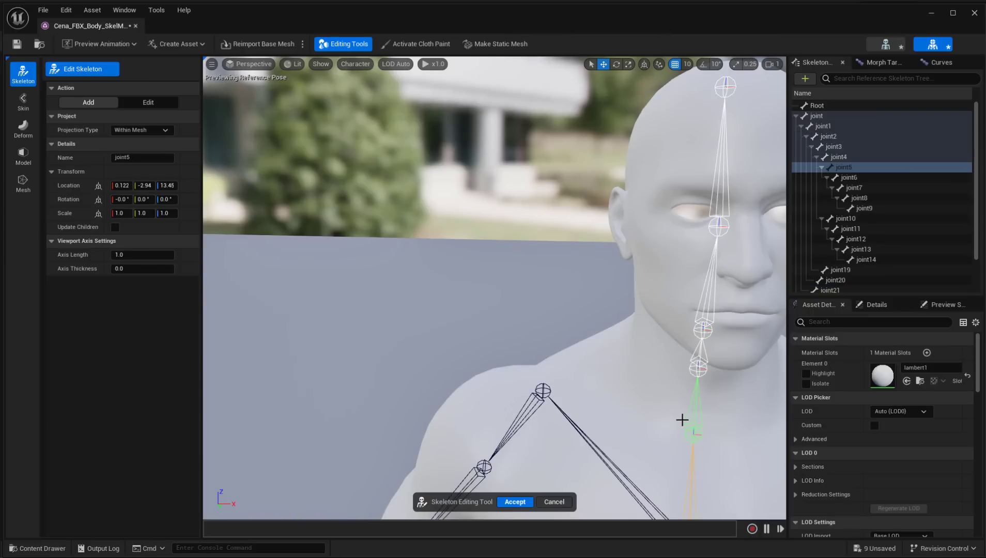
left_click(607, 360)
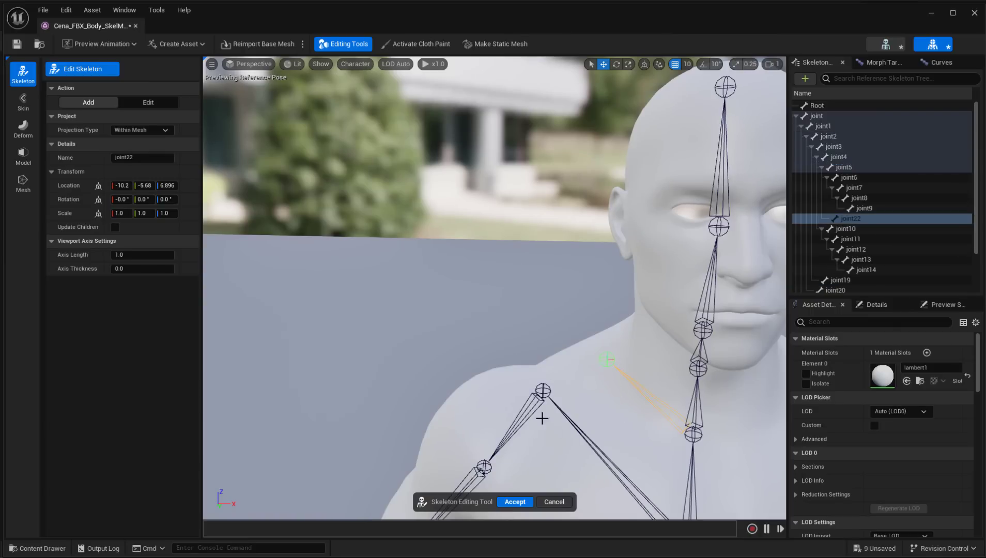
left_click_drag(542, 418, 563, 398, "alt")
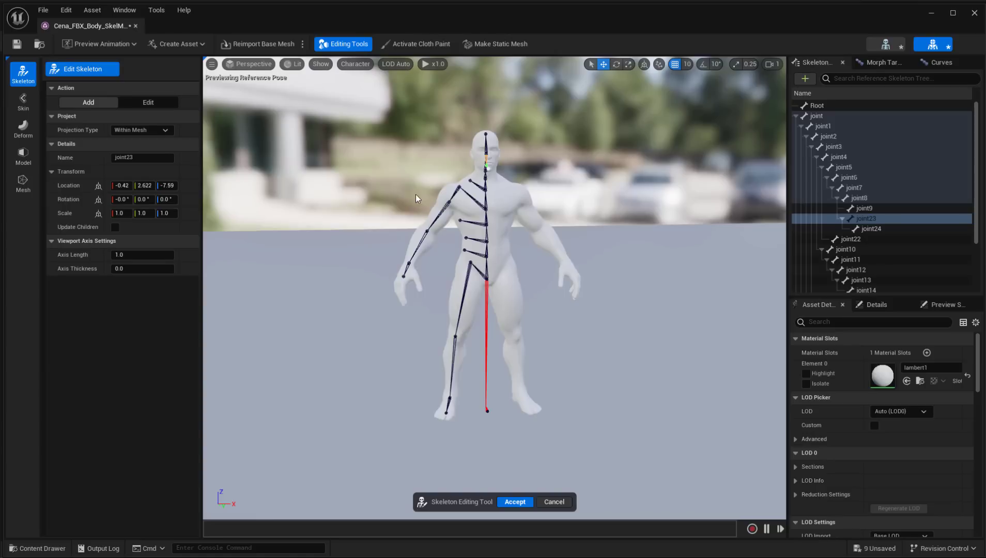
- Switch the skeleton tool to Edit mode and try selecting the elbow joint and the hip joint
scroll(420, 193, "up", 5)
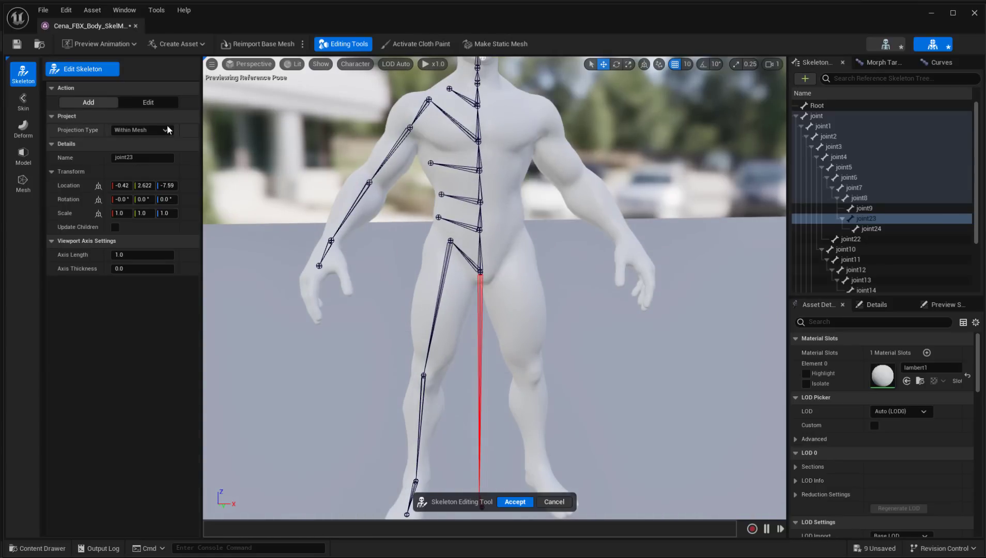
left_click(150, 103)
left_click(289, 145)
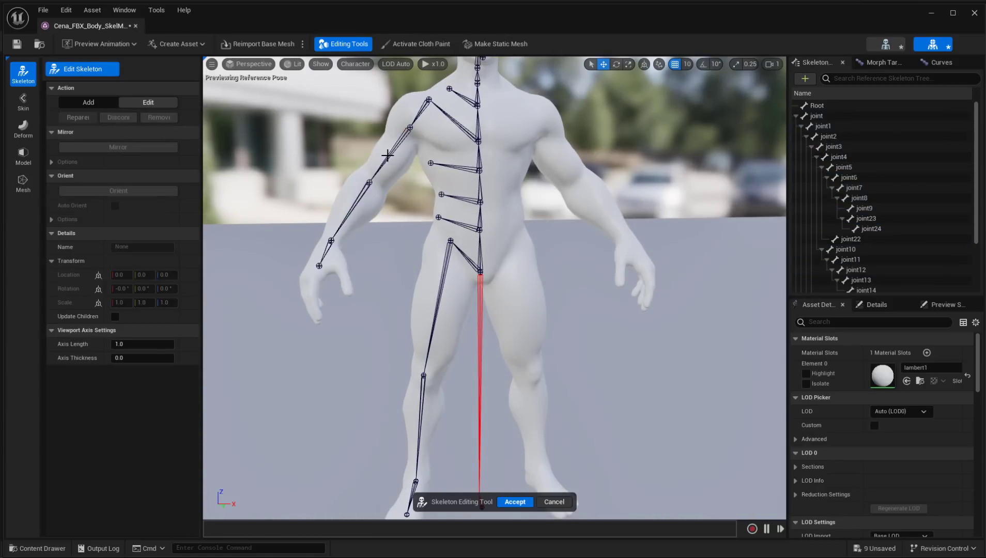
left_click(387, 155)
left_click(358, 196)
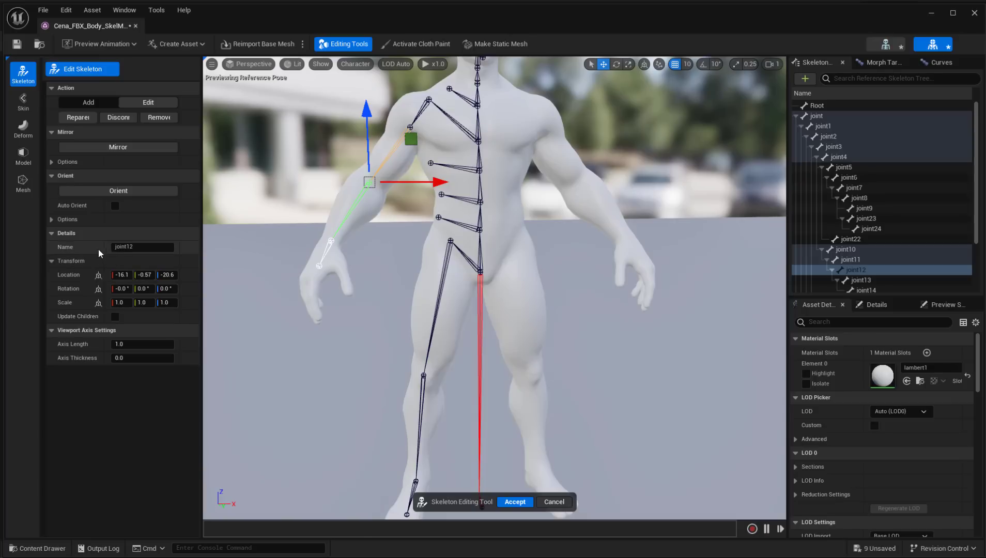
left_click(443, 273)
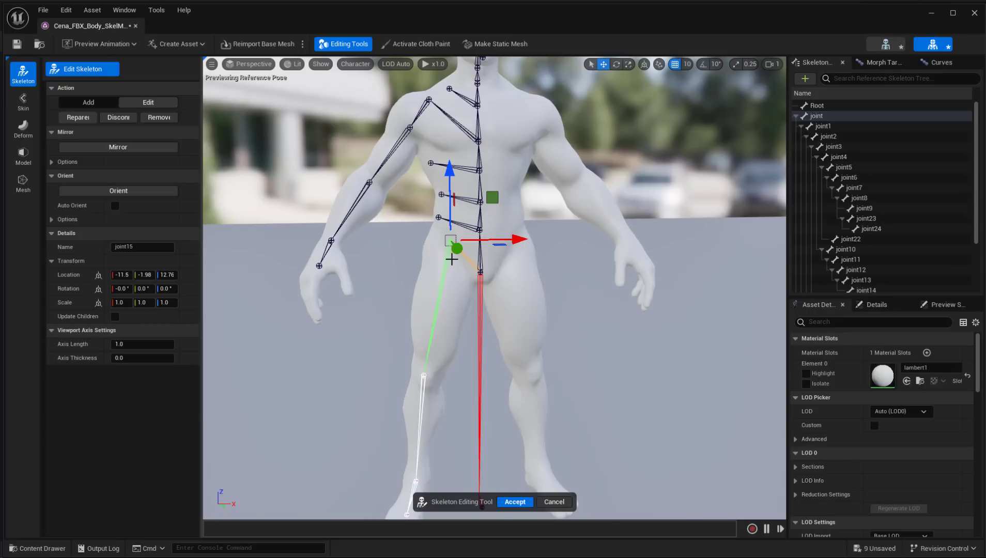
left_click(135, 247)
left_click(422, 427)
left_click(445, 265)
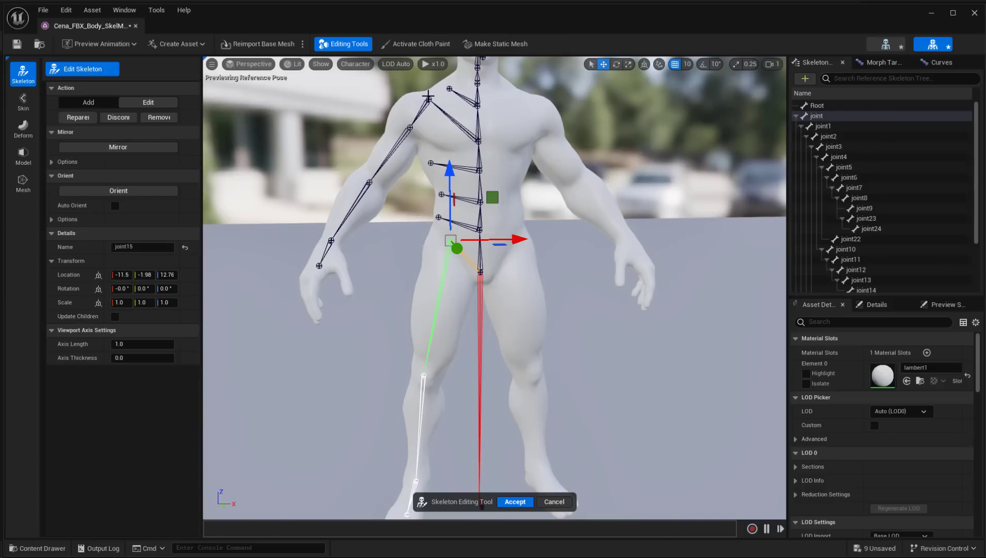
- Mirror the arm chain from shoulder joint10 and the leg chain from hip joint15 to the body's other side
left_click(429, 100)
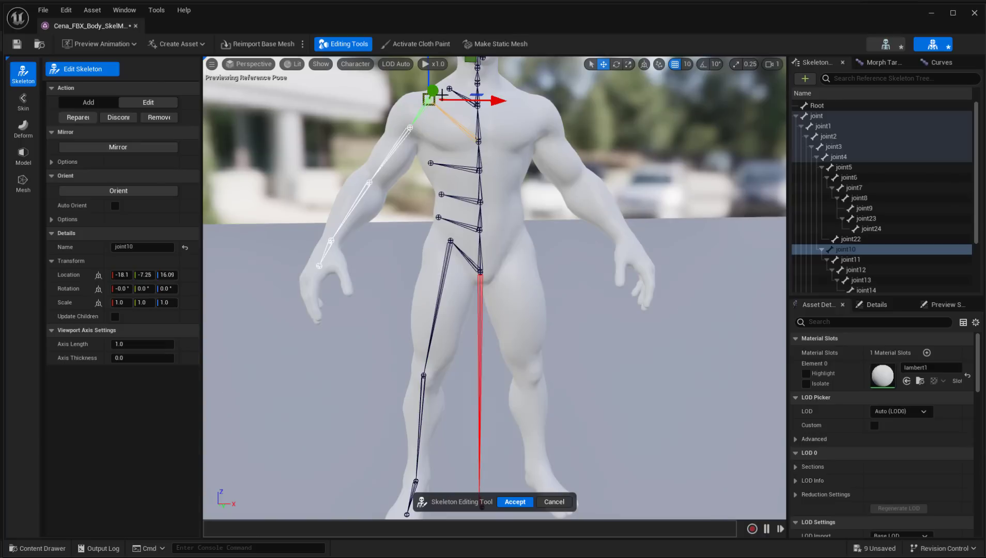
left_click(158, 148)
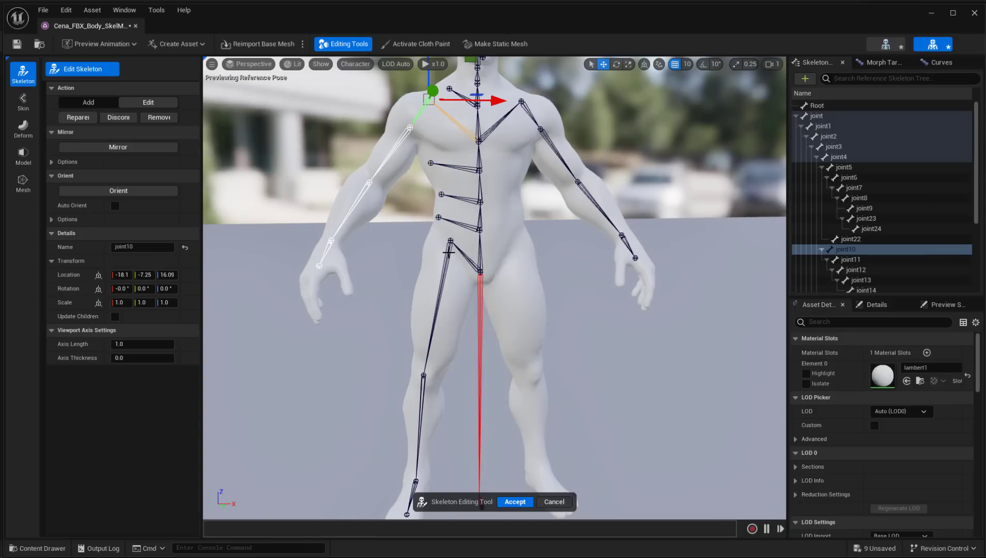
left_click(450, 241)
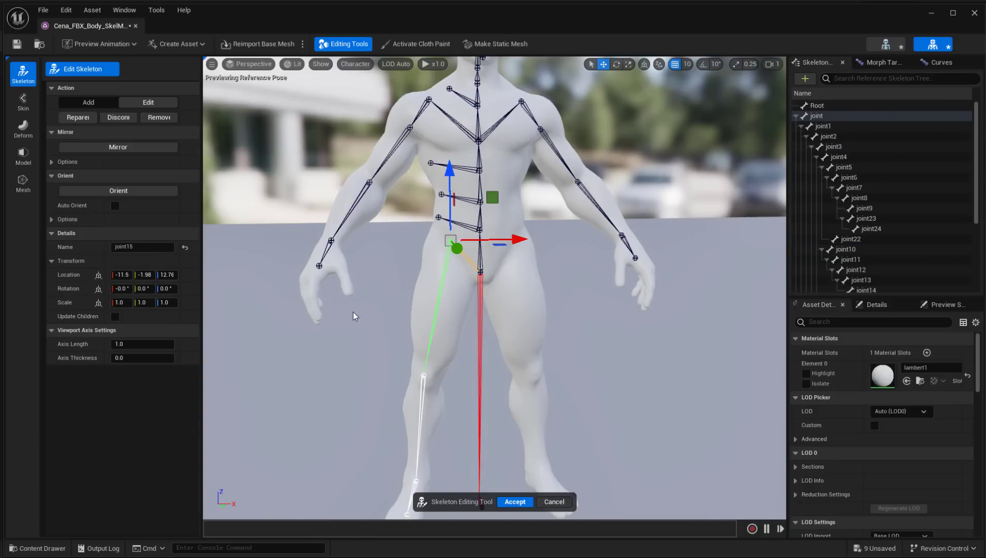
left_click(118, 148)
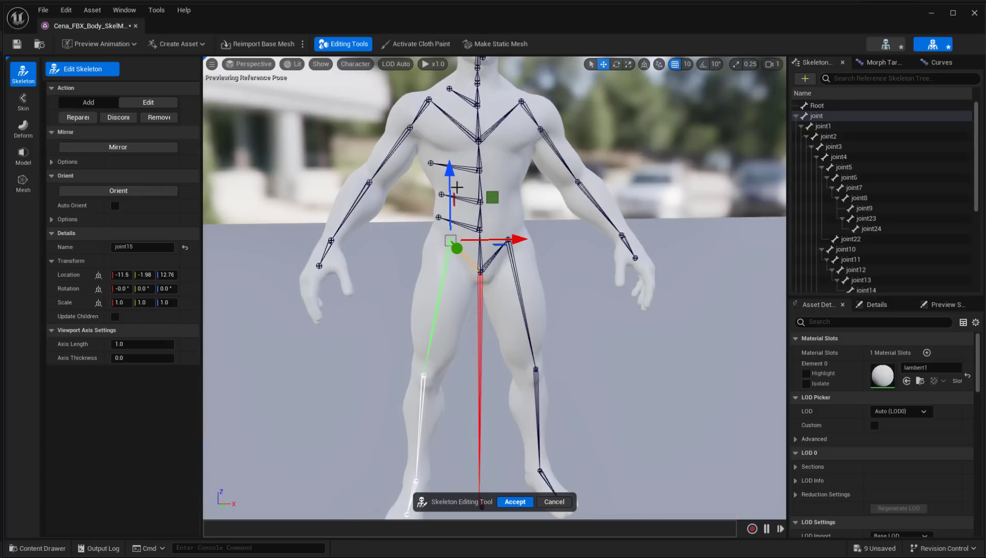
- Mirror the three torso side joints joint19, joint20 and joint21 to the other side of the body
left_click(431, 164)
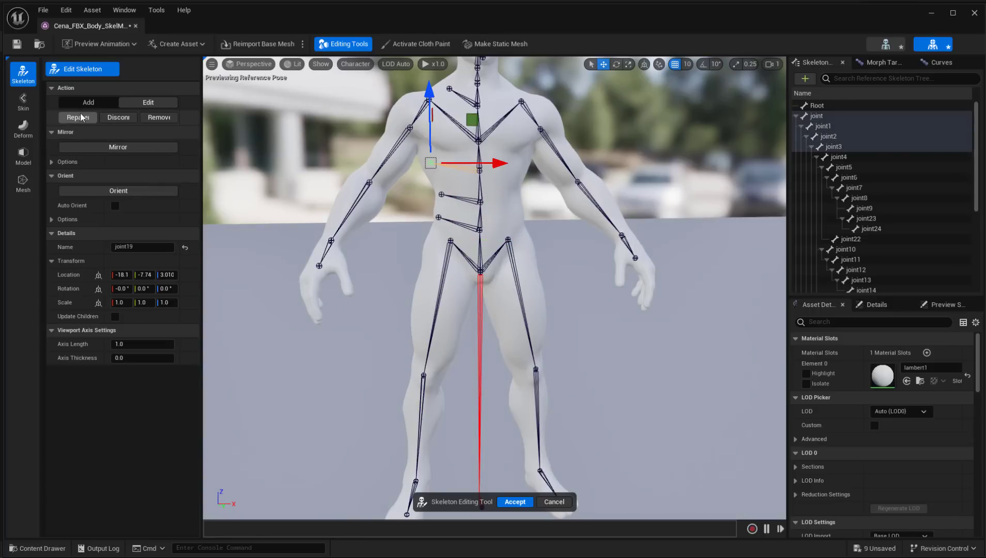
left_click(118, 148)
left_click(430, 196)
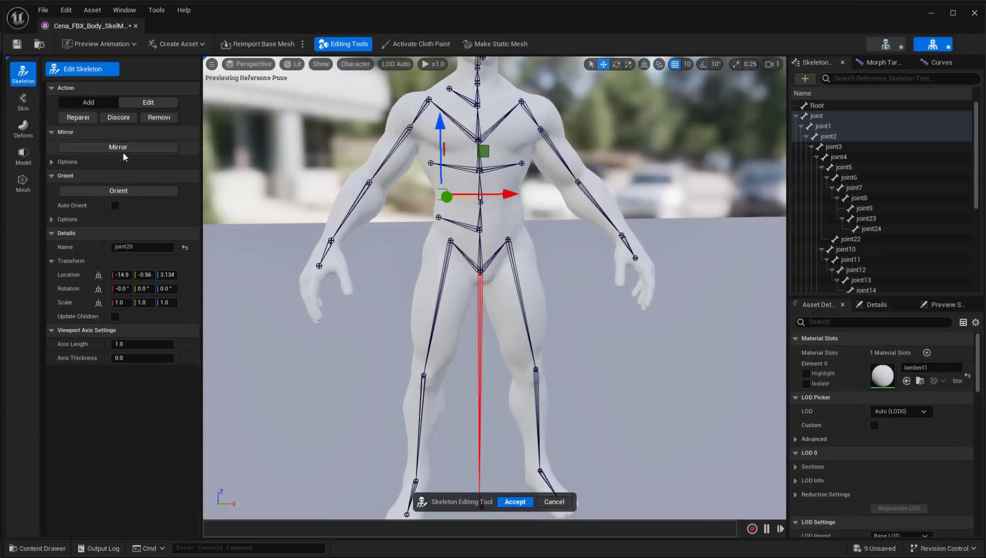
left_click(166, 147)
left_click(439, 218)
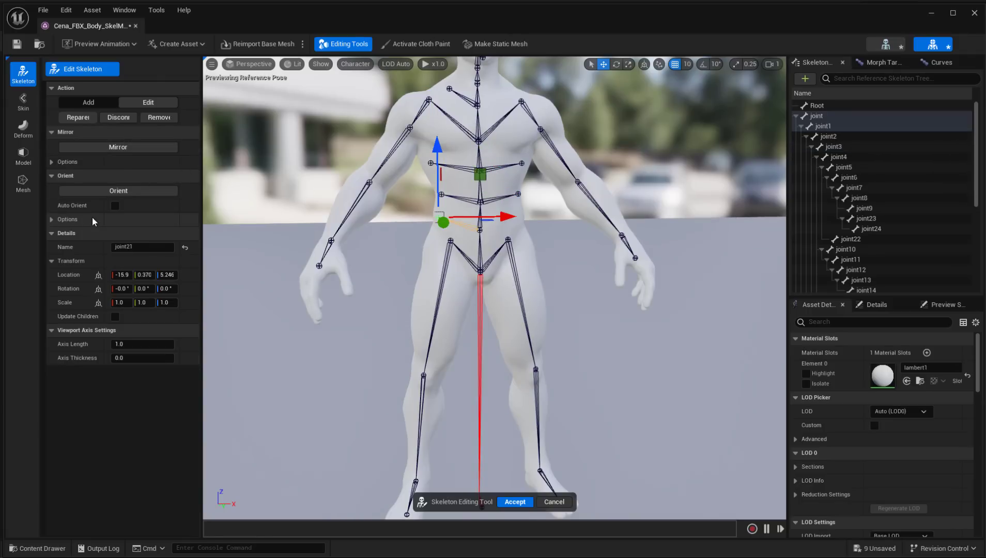
left_click(119, 148)
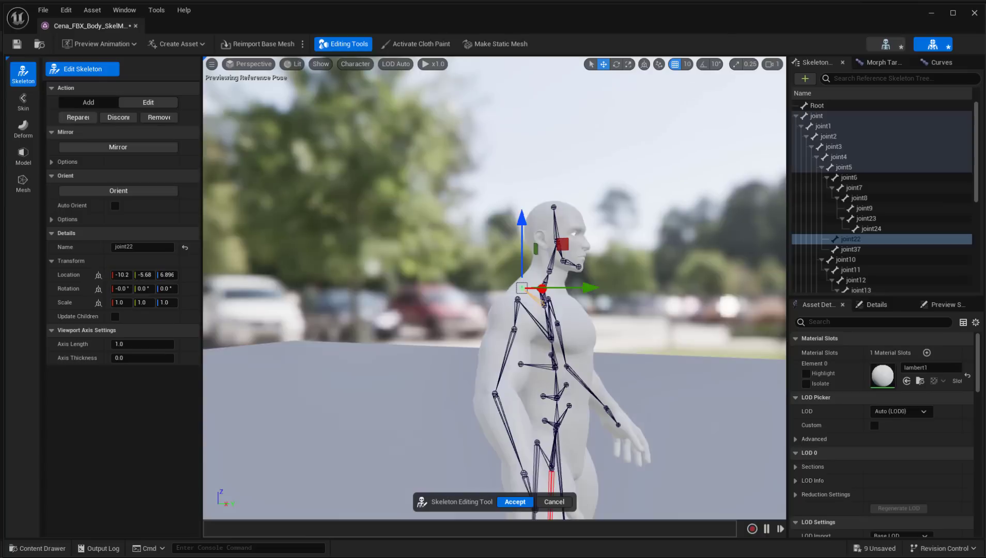
- Turn on Auto Orient for the joints and bring up the Skin toolset
mouse_move(517, 311)
left_mouse_down("alt")
mouse_move(305, 310)
mouse_move(504, 322)
left_mouse_up("alt")
scroll(494, 310, "down", 6)
right_click_drag(526, 444, 534, 444, "alt")
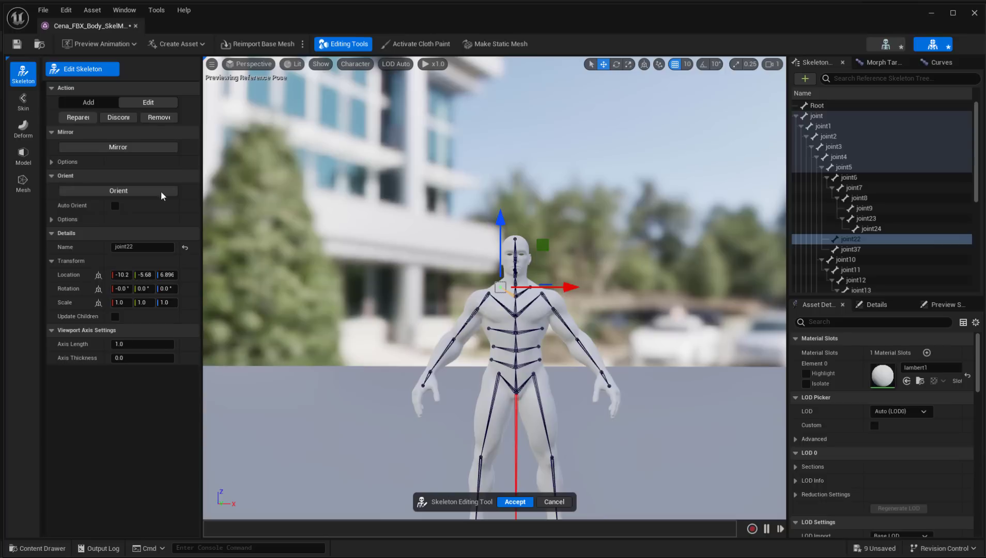
scroll(540, 370, "up", 3)
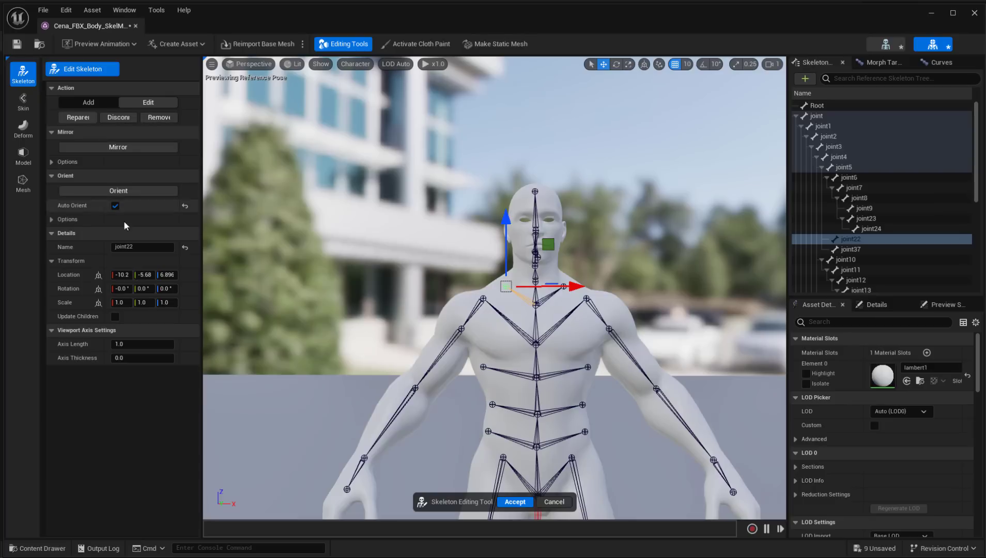
left_click(24, 103)
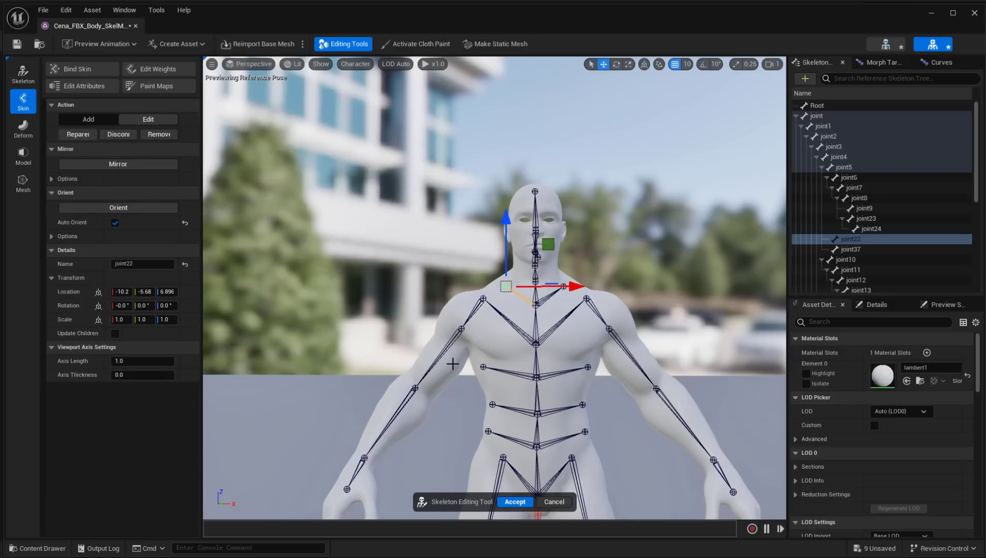
scroll(452, 364, "down", 3)
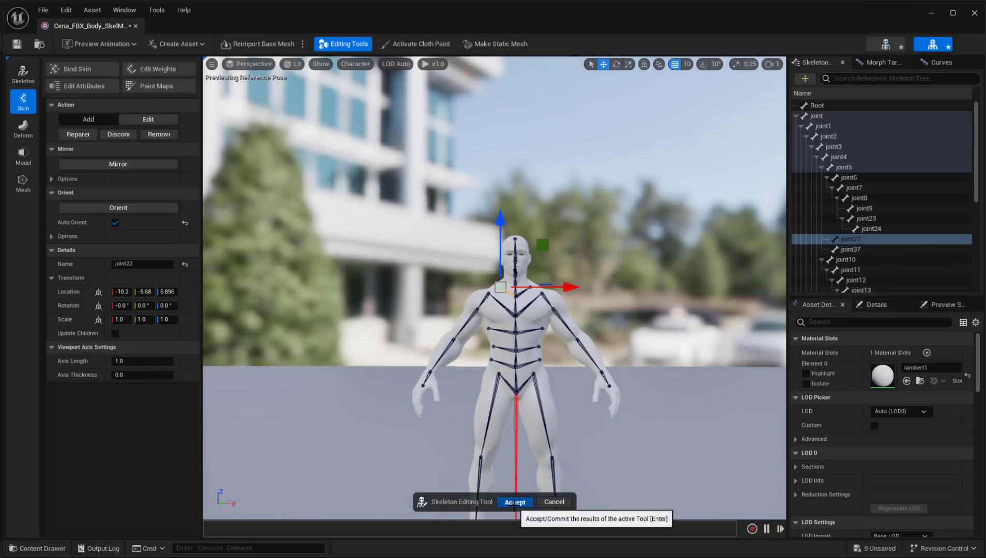
- Accept the skeleton edits and bind the skin using Direct Distance, stiffness 0.2 and 5 max influences
left_click(515, 501)
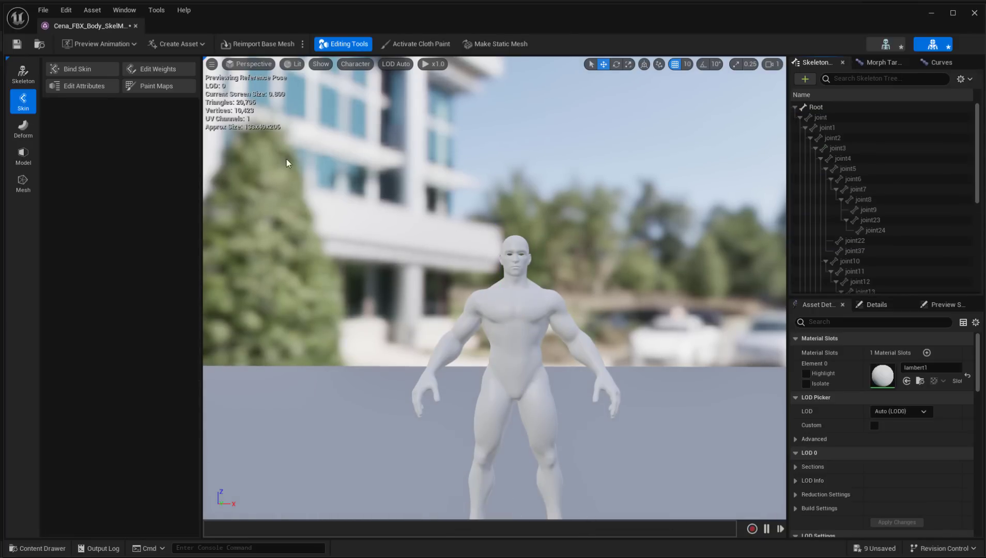
left_click(88, 67)
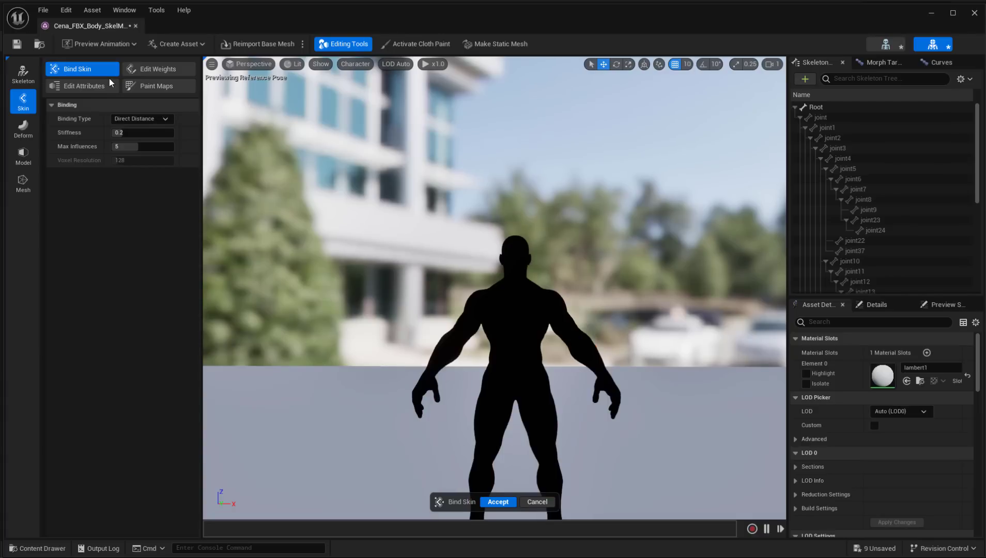
left_click(498, 502)
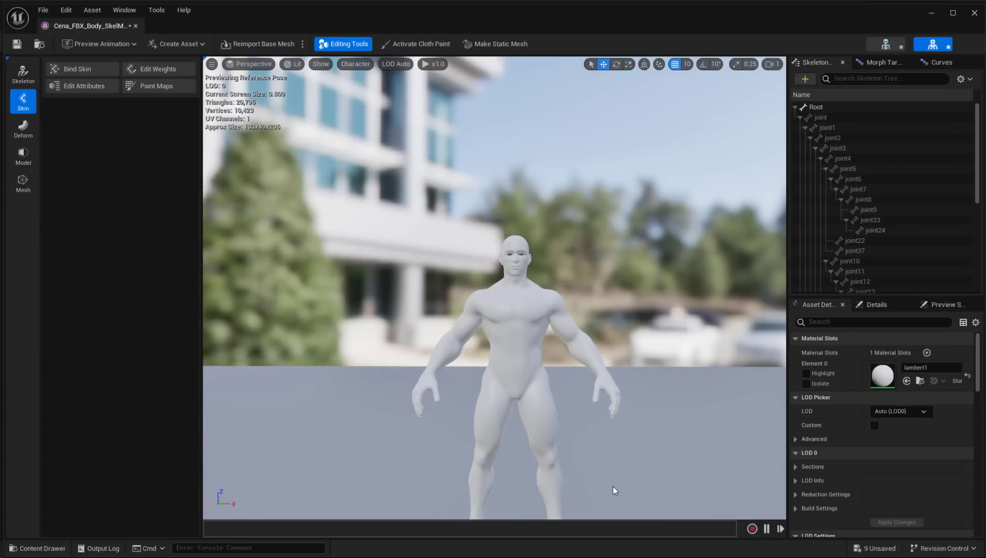
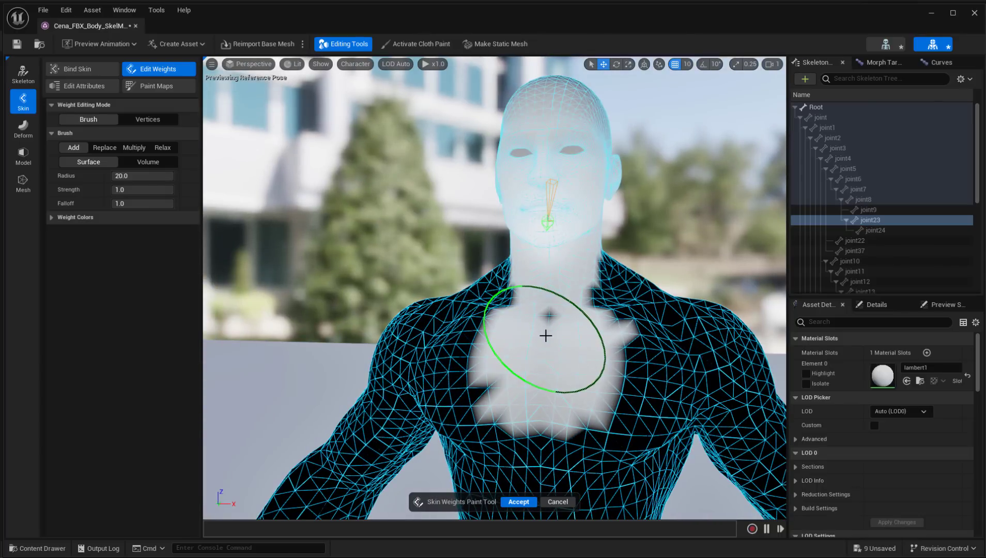
- Reduce the Add brush radius to about 6.9 and paint more joint23 weight onto the upper chest
scroll(561, 329, "down", 5)
left_click_drag(158, 176, 132, 176)
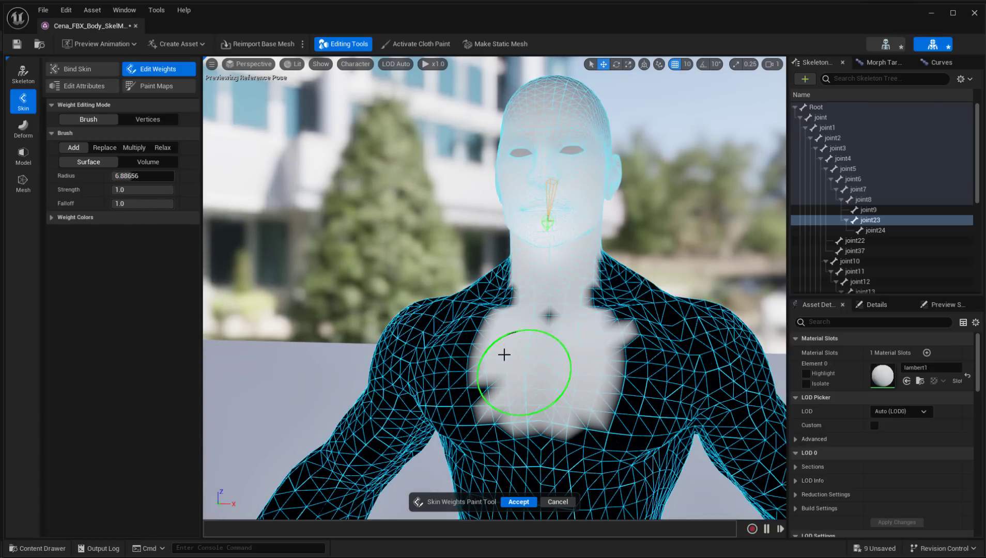
left_click_drag(504, 355, 569, 382)
left_click_drag(644, 241, 532, 242, "alt")
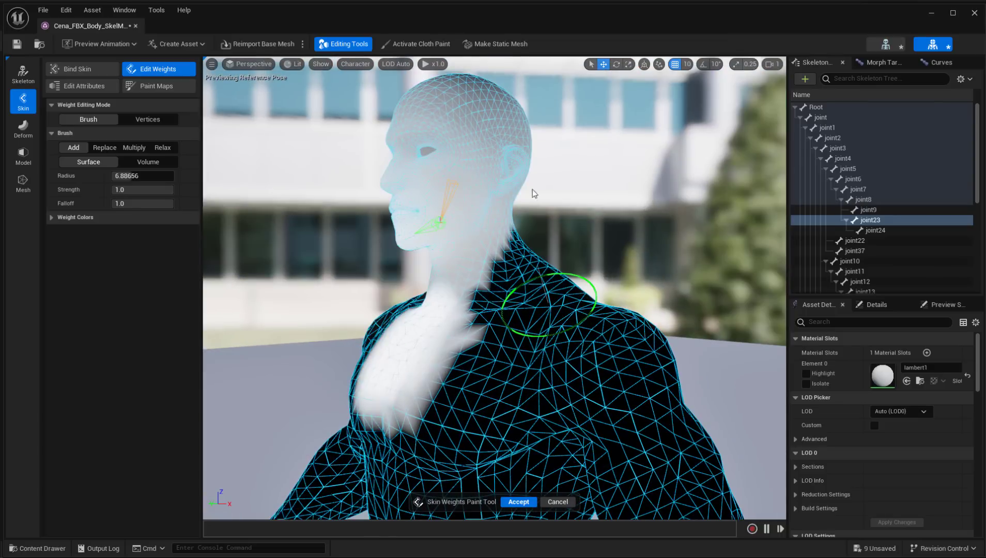
left_click_drag(409, 365, 479, 363, "alt")
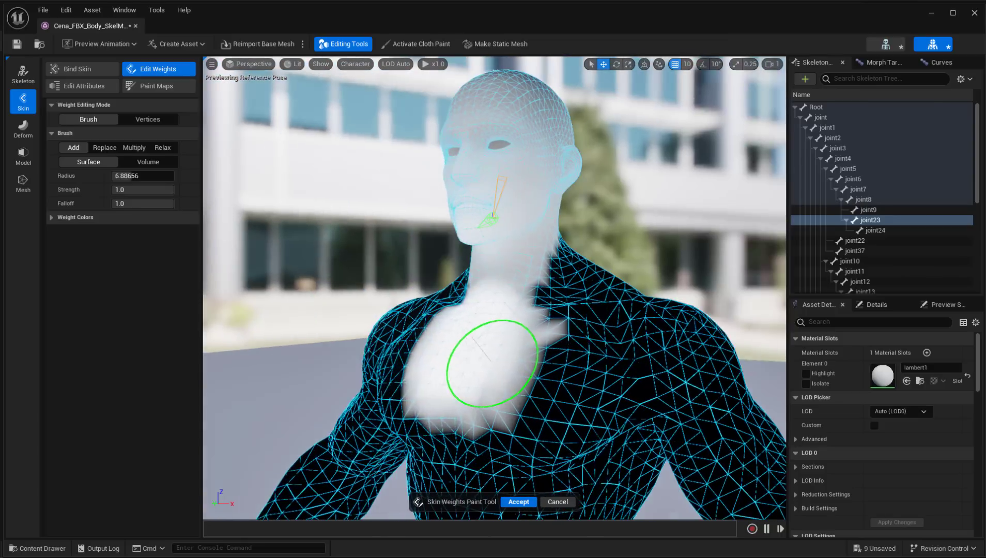
- Set the weight brush to Replace with strength 0 and erase joint23's weight from the lower edge of the chest patch
left_click(104, 147)
left_click(142, 191)
type("0")
key("Return")
mouse_move(578, 432)
left_mouse_down()
mouse_move(440, 439)
mouse_move(413, 390)
mouse_move(486, 374)
left_mouse_up()
left_click_drag(426, 388, 602, 396, "alt")
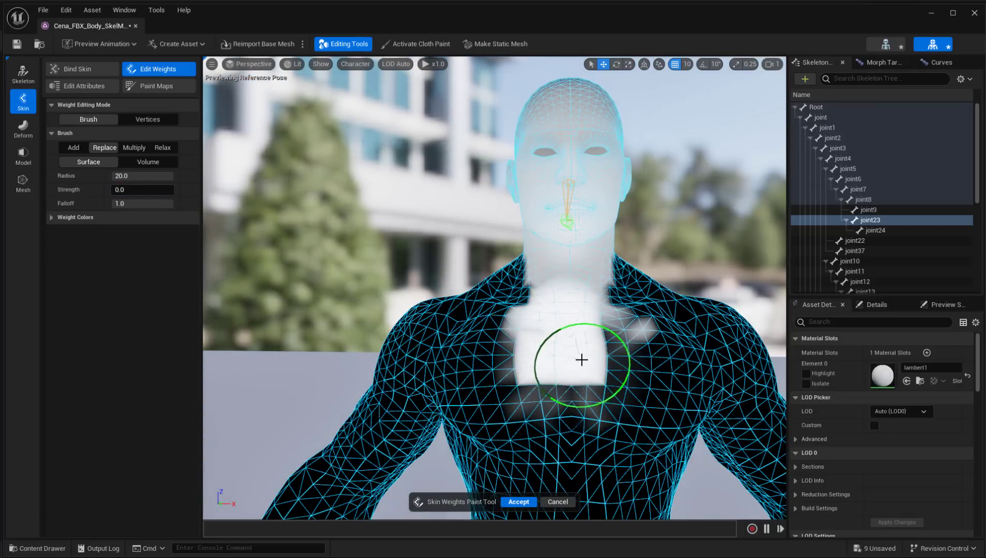
- Erase joint23's stray weight along the sides of the chest with the Replace brush
left_click_drag(581, 360, 633, 371, "alt")
mouse_move(574, 326)
left_mouse_down()
mouse_move(671, 326)
mouse_move(662, 372)
left_mouse_up()
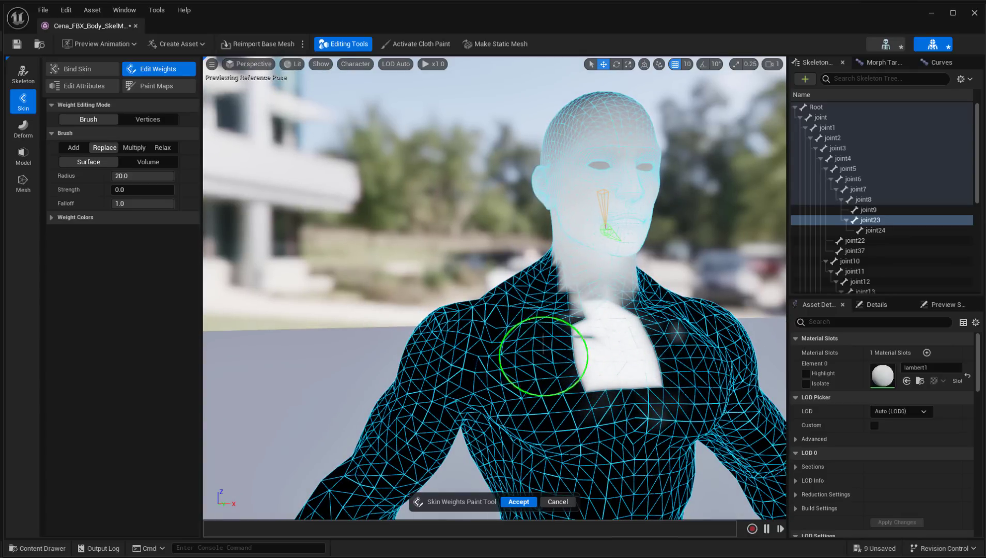
left_click_drag(543, 356, 531, 370, "alt")
scroll(532, 370, "up", 8)
scroll(532, 370, "down", 3)
left_click_drag(625, 378, 584, 364, "alt")
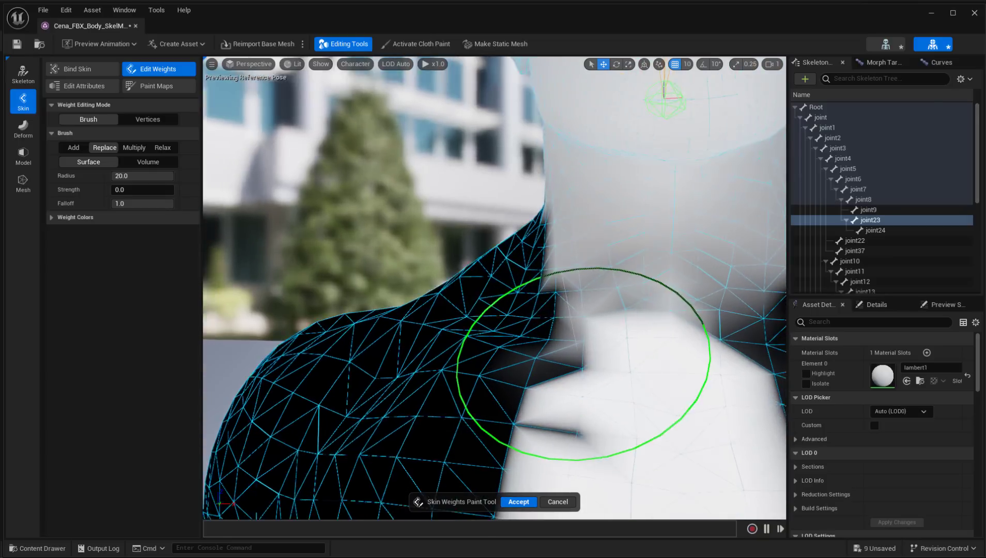
scroll(584, 364, "down", 5)
mouse_move(513, 345)
left_mouse_down("alt")
mouse_move(481, 365)
mouse_move(553, 355)
left_mouse_up("alt")
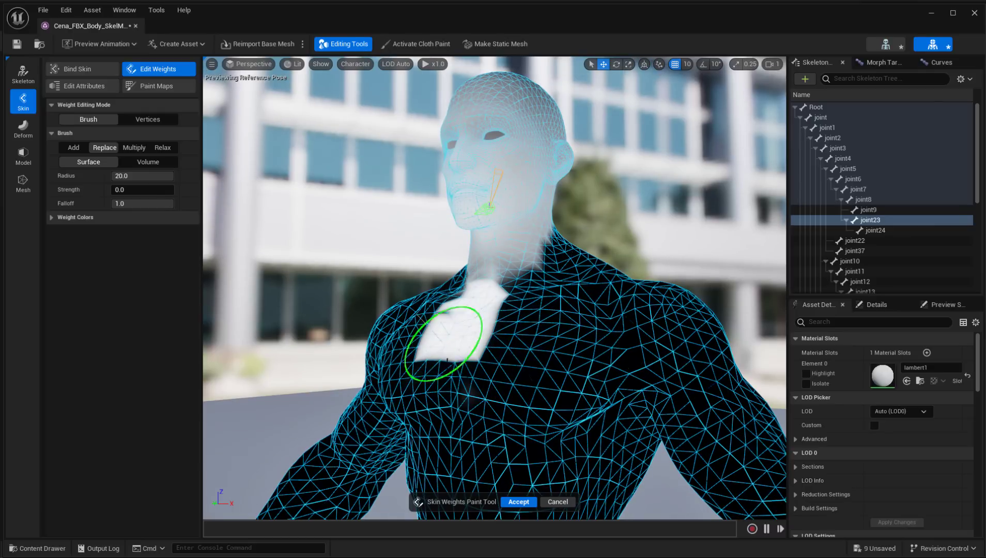
- Select joint5, set the Replace brush strength to 1.0 and fill the gap in its weights on the upper chest
left_click(875, 169)
left_click_drag(542, 368, 619, 375, "alt")
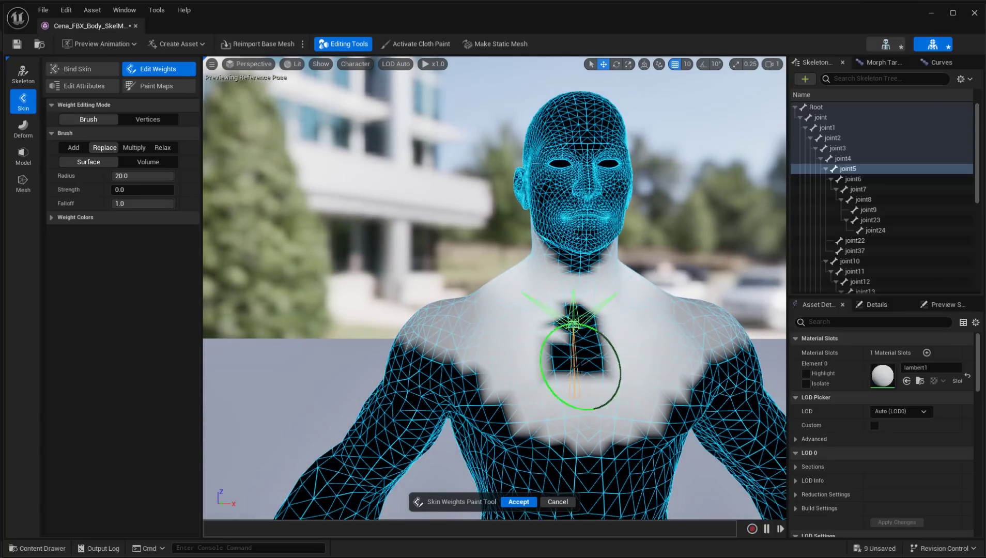
left_click_drag(131, 193, 174, 191)
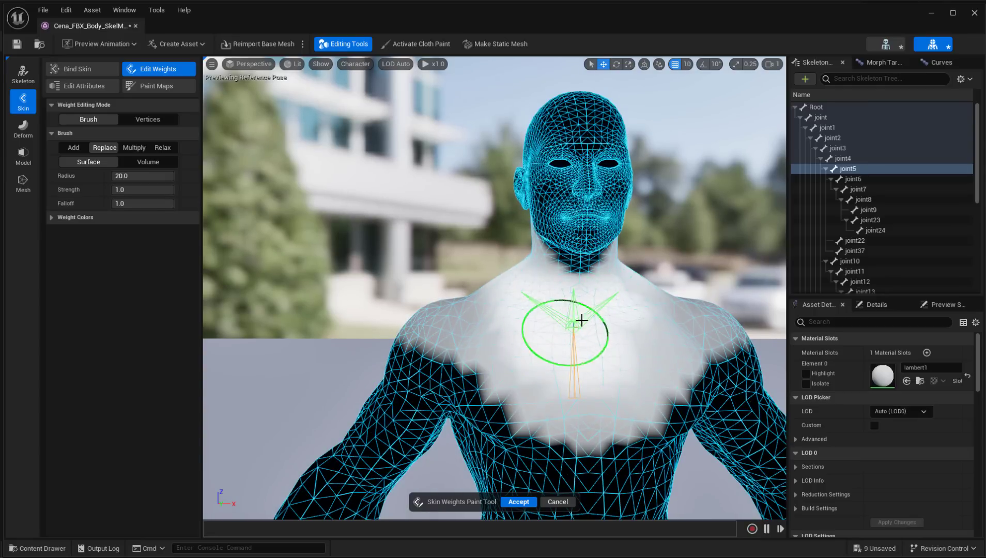
- Reselect joint23, set the Replace brush strength to 0.0 and remove its remaining weight from the chest
left_click(872, 217)
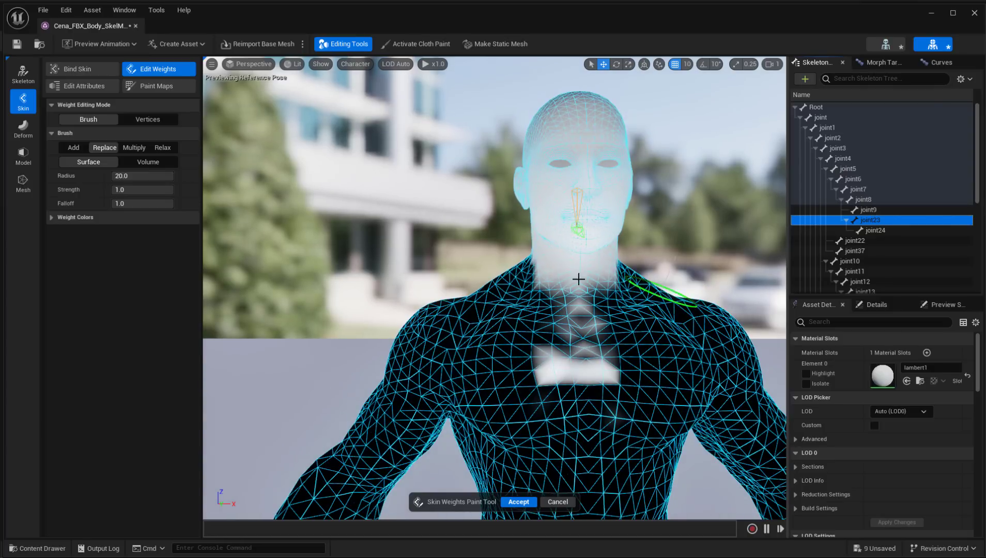
left_click_drag(157, 189, 113, 190)
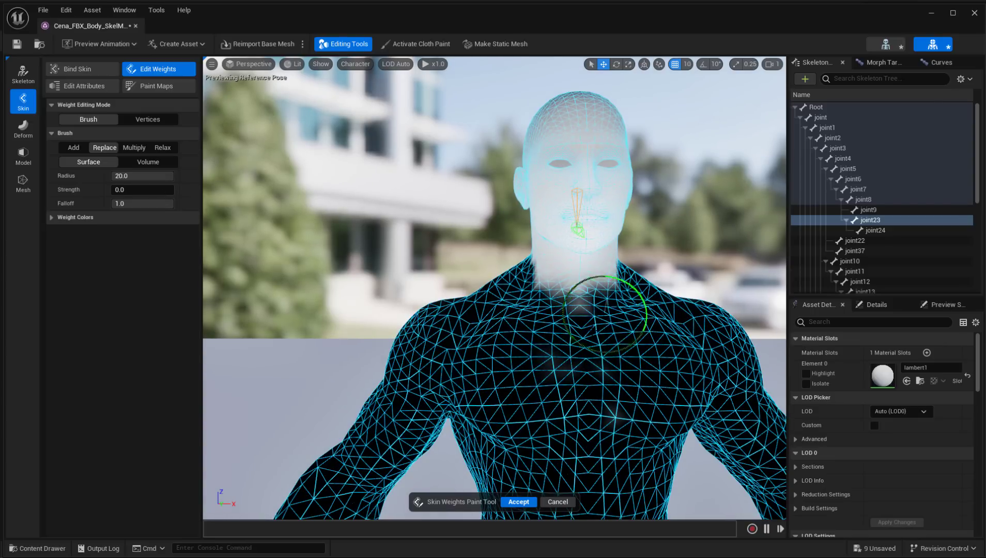
left_click_drag(605, 314, 533, 357, "alt")
left_click_drag(592, 302, 664, 332, "alt")
scroll(542, 323, "down", 5)
- Examine the skin weights of shoulder joint37 and leg joints joint25 and joint15
left_click(855, 251)
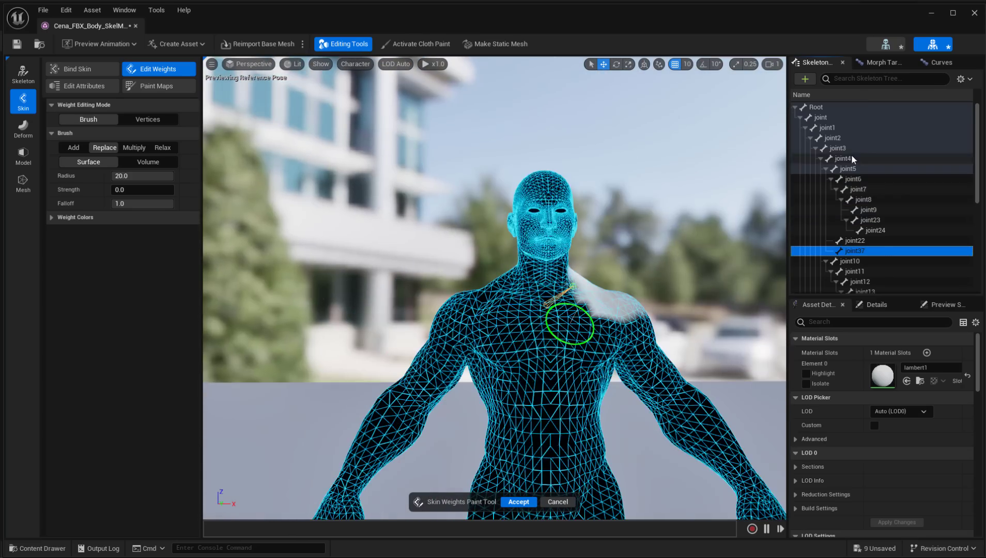
scroll(838, 124, "down", 10)
left_click(834, 243)
left_click_drag(616, 203, 750, 150, "alt")
left_click(830, 232)
left_click_drag(620, 269, 467, 266, "alt")
scroll(441, 296, "up", 5)
left_click(834, 243)
mouse_move(620, 243)
left_mouse_down("alt")
mouse_move(442, 220)
mouse_move(610, 233)
left_mouse_up("alt")
left_click(829, 233)
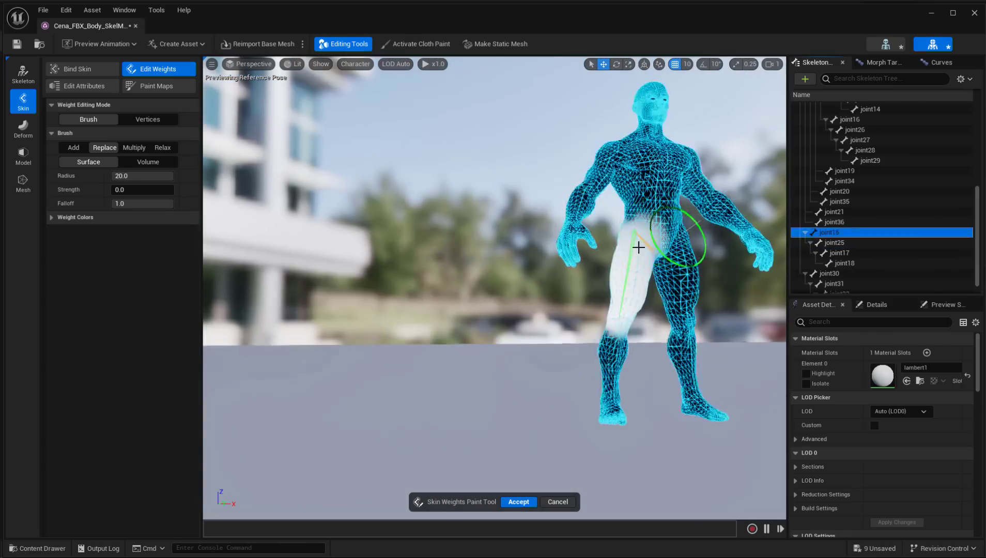
- Examine the skin weights of the opposite leg's joints joint31, joint32 and joint30
scroll(837, 259, "down", 3)
left_click(834, 268)
scroll(594, 424, "up", 5)
left_click_drag(595, 424, 666, 297, "alt")
left_click(860, 280)
left_click(830, 258)
mouse_move(666, 259)
left_mouse_down("alt")
mouse_move(581, 208)
mouse_move(390, 213)
mouse_move(400, 367)
left_mouse_up("alt")
scroll(579, 206, "up", 4)
scroll(400, 367, "down", 5)
- Try the Volume brush falloff, return to Surface and set the Replace brush strength to 0.064
left_click(148, 162)
scroll(564, 226, "up", 3)
left_click(89, 163)
scroll(638, 138, "up", 3)
mouse_move(121, 190)
left_mouse_down()
mouse_move(173, 190)
mouse_move(114, 190)
left_mouse_up()
- View joint18's weights, paint over joint36's weights on the side of the abdomen, and keep the brush in Replace mode
left_click(845, 248)
mouse_move(638, 207)
left_mouse_down("alt")
mouse_move(418, 260)
mouse_move(644, 223)
mouse_move(484, 272)
mouse_move(413, 269)
left_mouse_up("alt")
scroll(484, 269, "down", 5)
left_click(834, 207)
scroll(594, 207, "up", 3)
left_click_drag(594, 207, 568, 170, "alt")
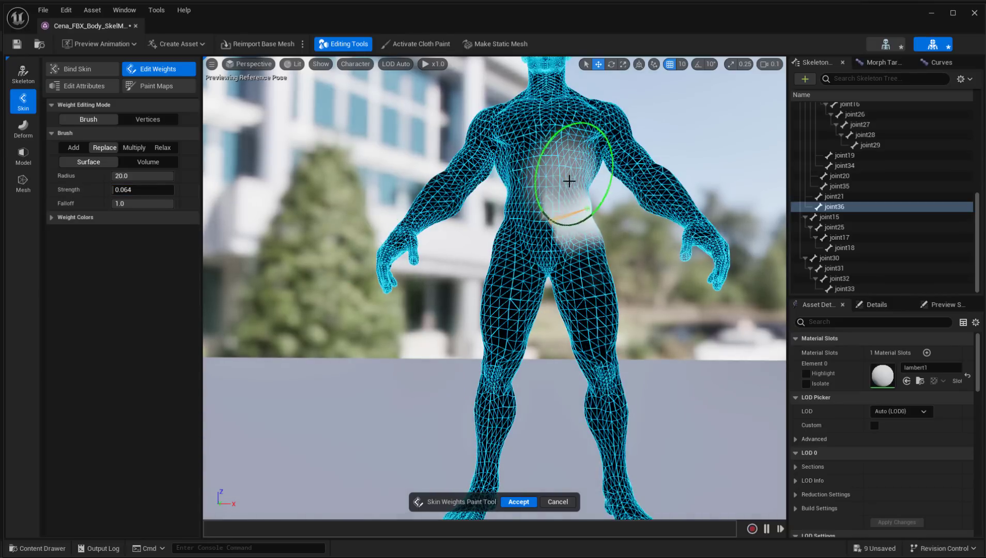
left_click(163, 149)
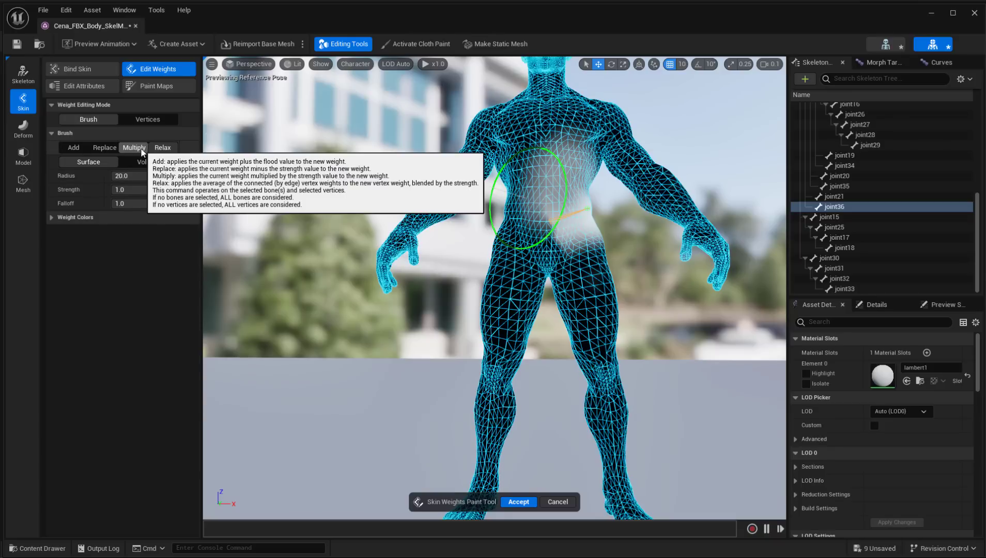
left_click(104, 148)
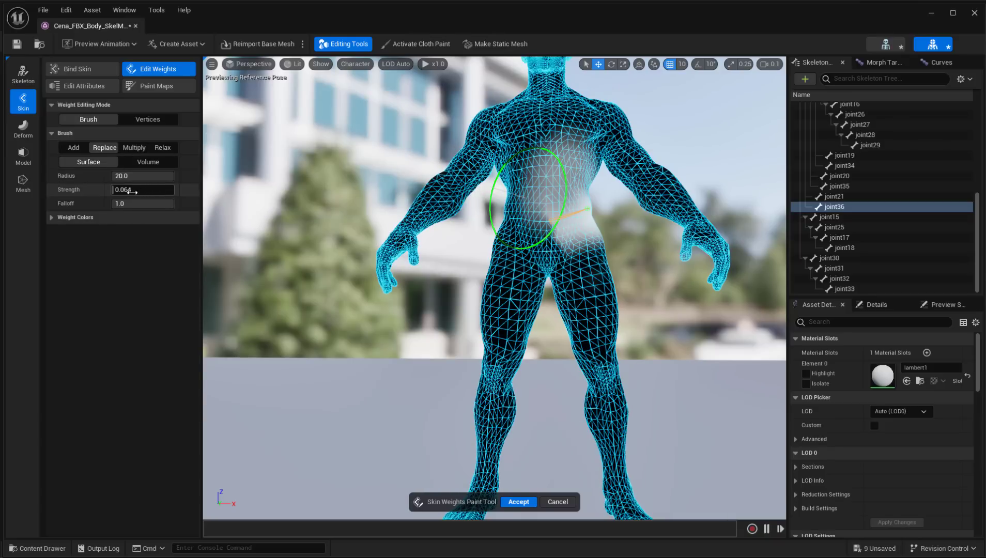
- Change the minimum weight color to light blue and accept the skin weight edits
left_click(92, 214)
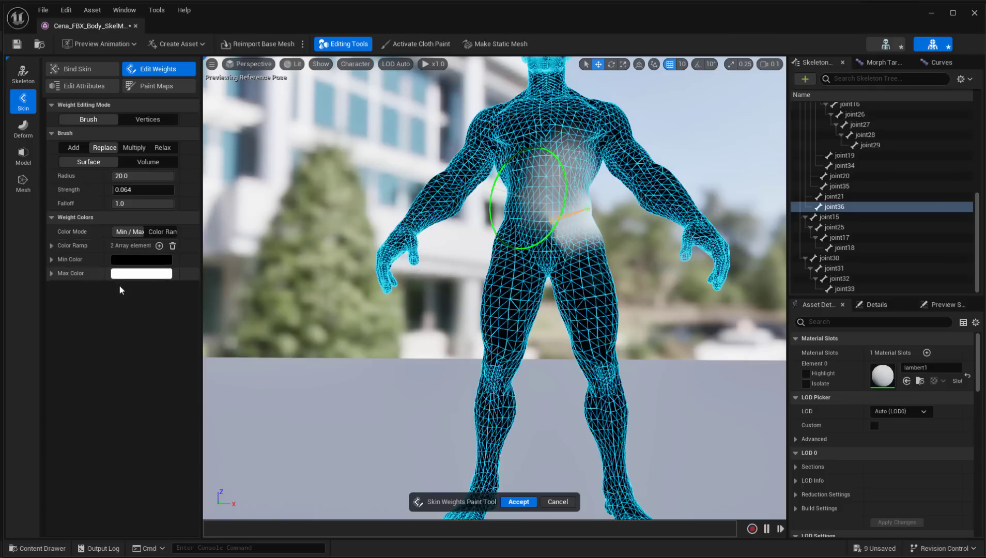
left_click(129, 259)
mouse_move(195, 332)
left_mouse_down()
mouse_move(165, 341)
mouse_move(194, 302)
mouse_move(206, 354)
mouse_move(161, 378)
mouse_move(192, 337)
mouse_move(201, 358)
mouse_move(221, 338)
mouse_move(178, 328)
left_mouse_up()
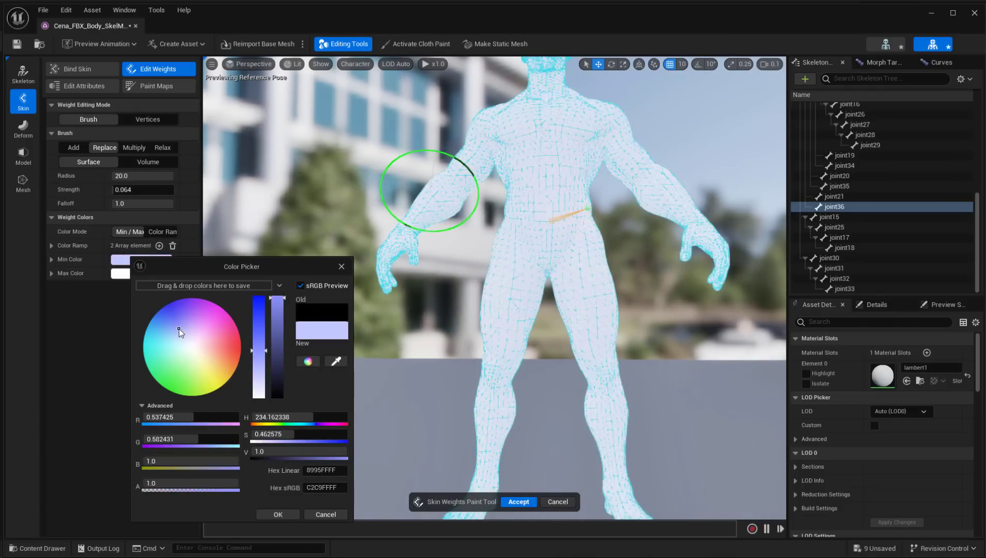
left_click(85, 334)
left_click(518, 502)
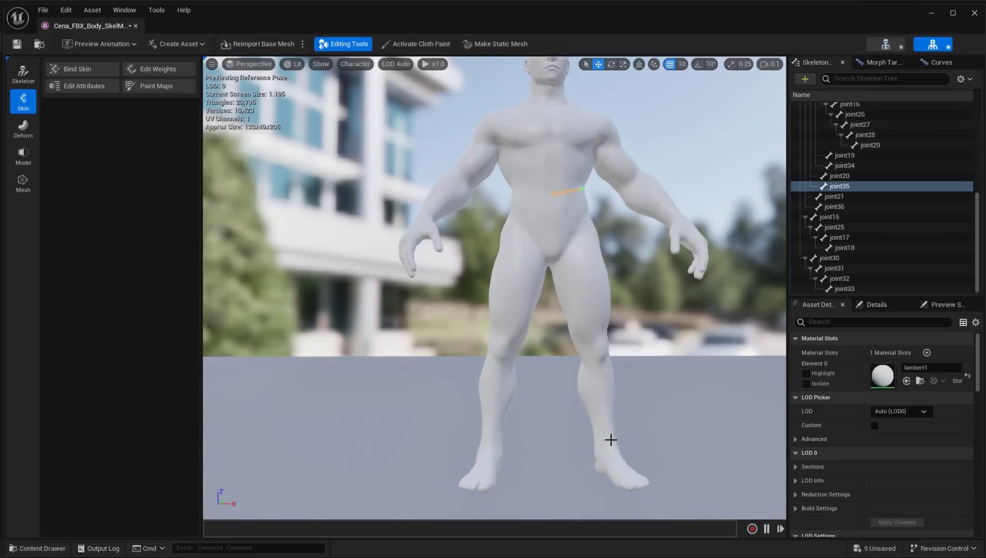
- Try a Vertex Sculpt stroke on the upper thigh and undo it
left_click(26, 135)
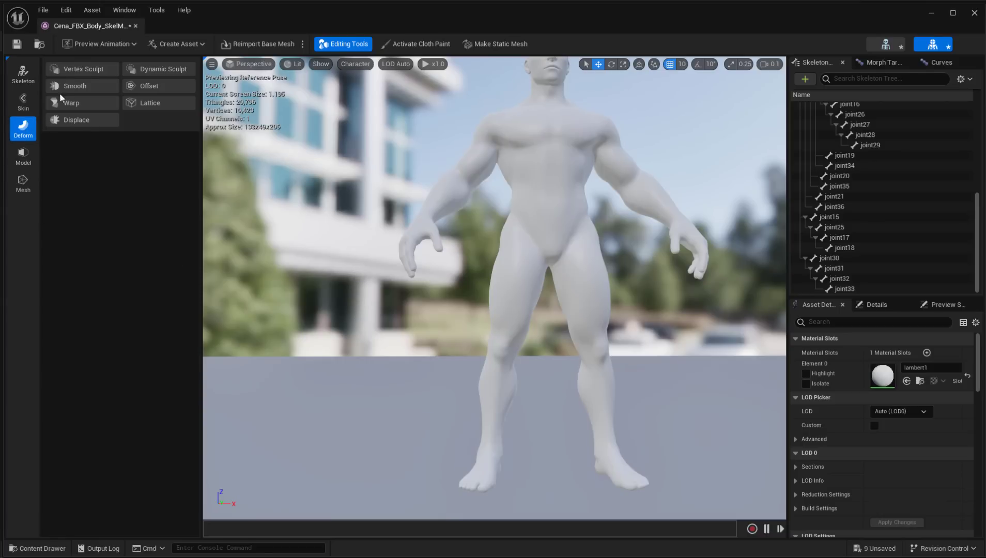
left_click(84, 69)
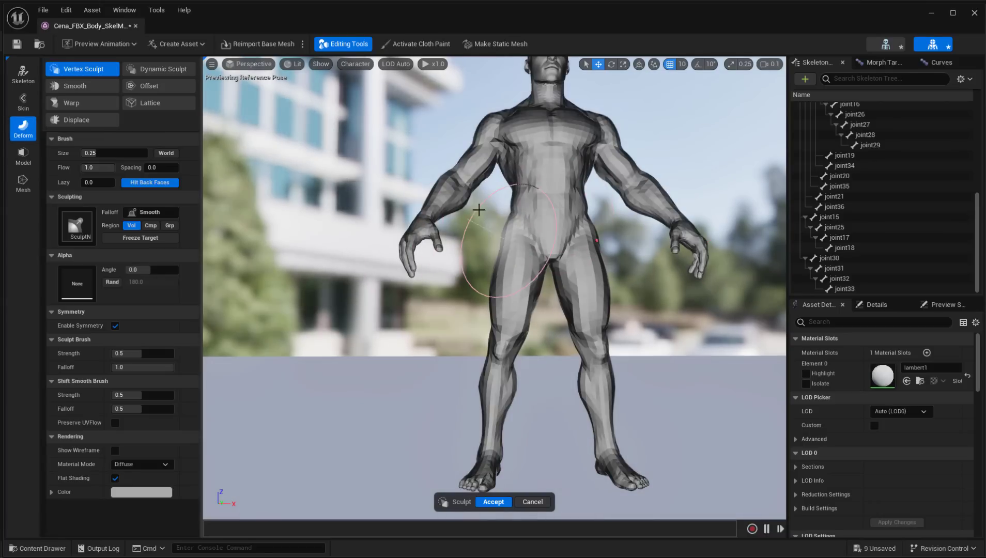
mouse_move(522, 246)
left_mouse_down()
mouse_move(506, 315)
mouse_move(520, 250)
left_mouse_up()
key("ctrl+z")
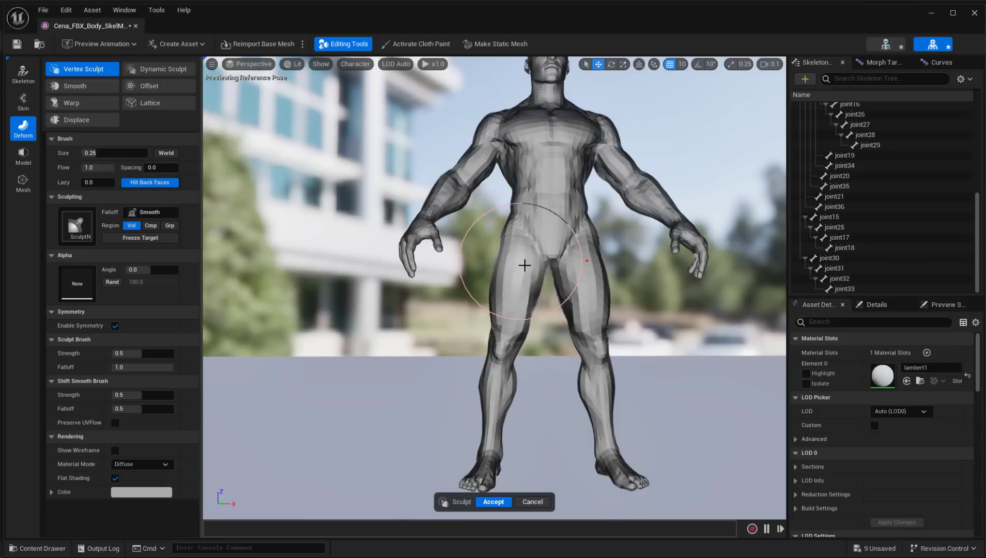
- Bring up Dynamic Sculpt and examine its Move brush over the thigh
left_click(164, 67)
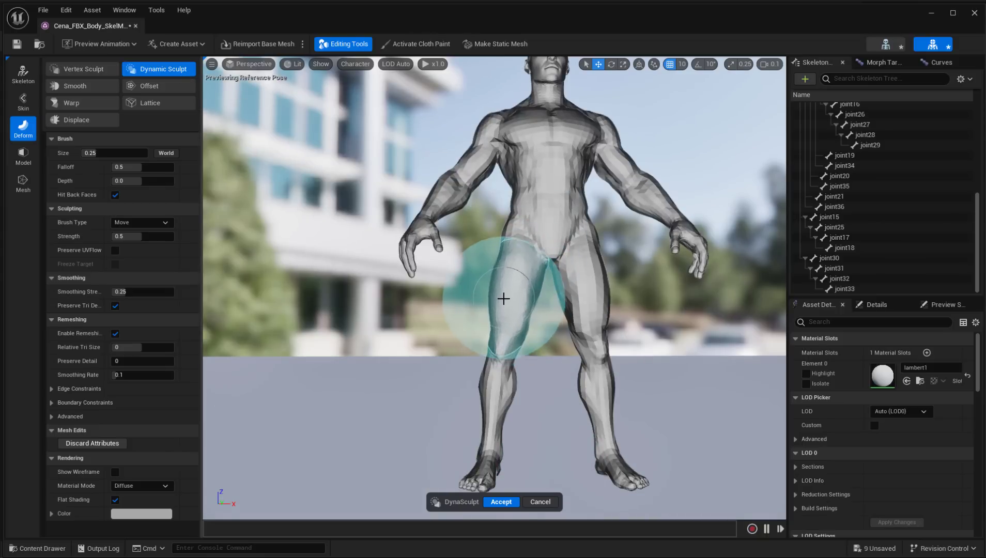
scroll(509, 305, "up", 5)
scroll(513, 307, "down", 2)
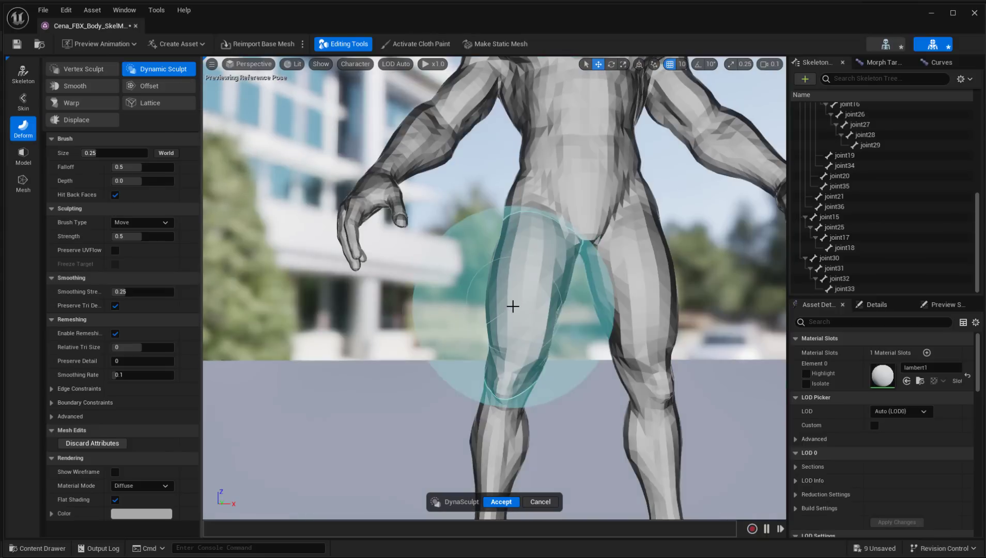
- Preview the Smooth and Offset deformations on the body and cancel both
left_click(75, 87)
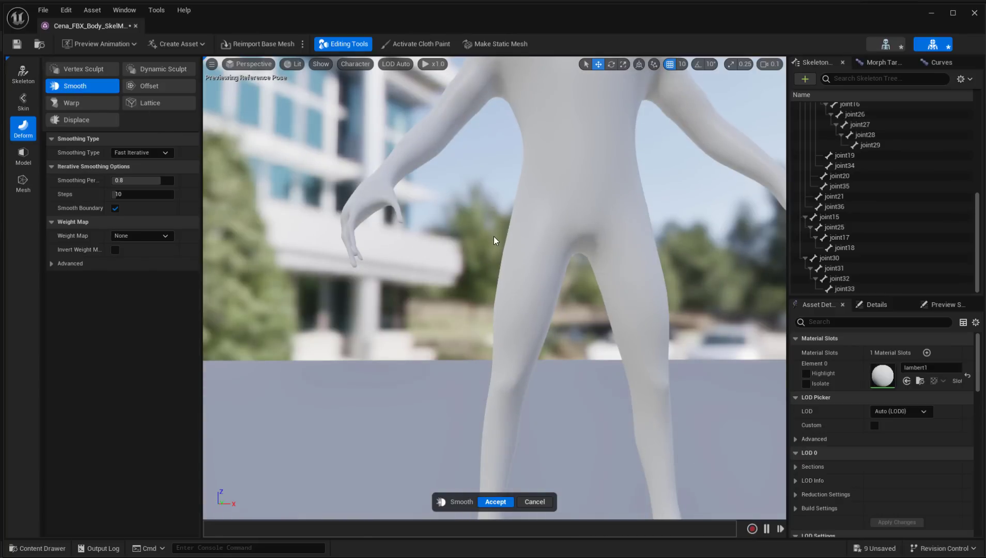
key("Escape")
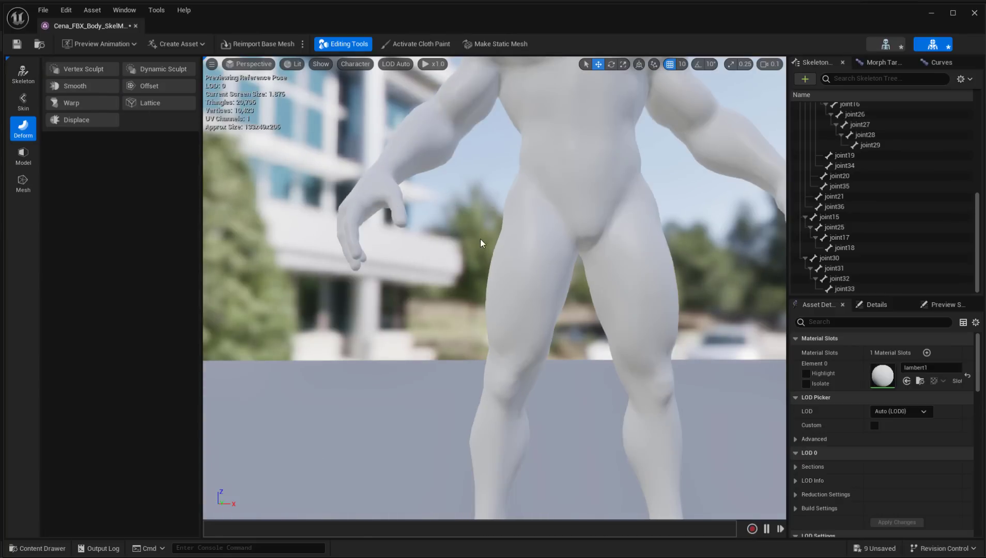
left_click(146, 88)
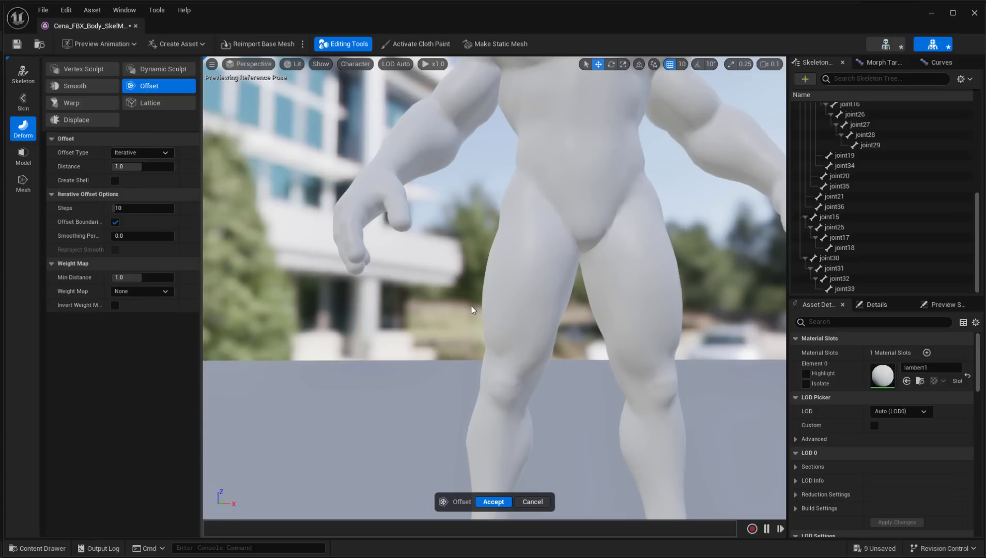
scroll(471, 309, "down", 5)
key("Escape")
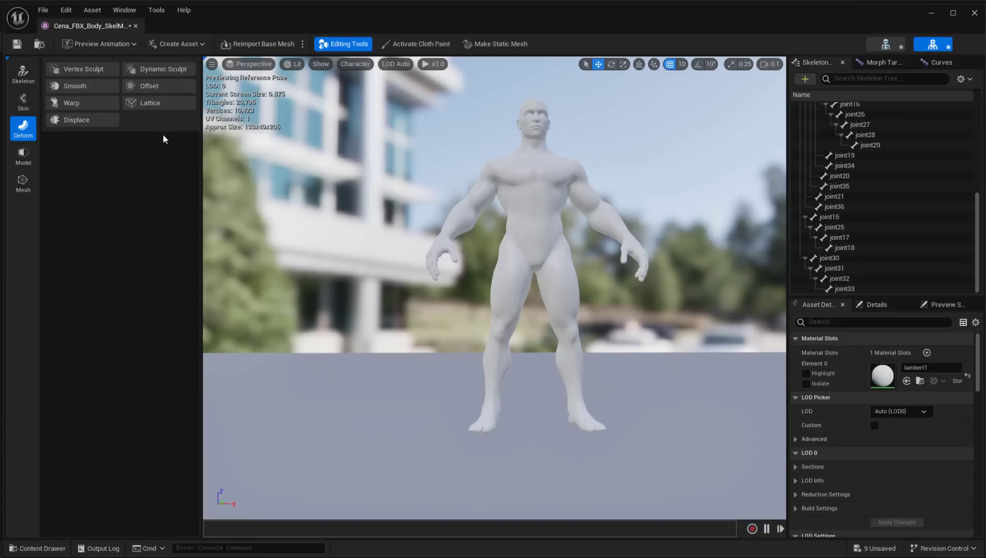
- Look through the shape modeling tools by bringing up PolyGroup Edit and PolyGroup Deform
left_click(22, 155)
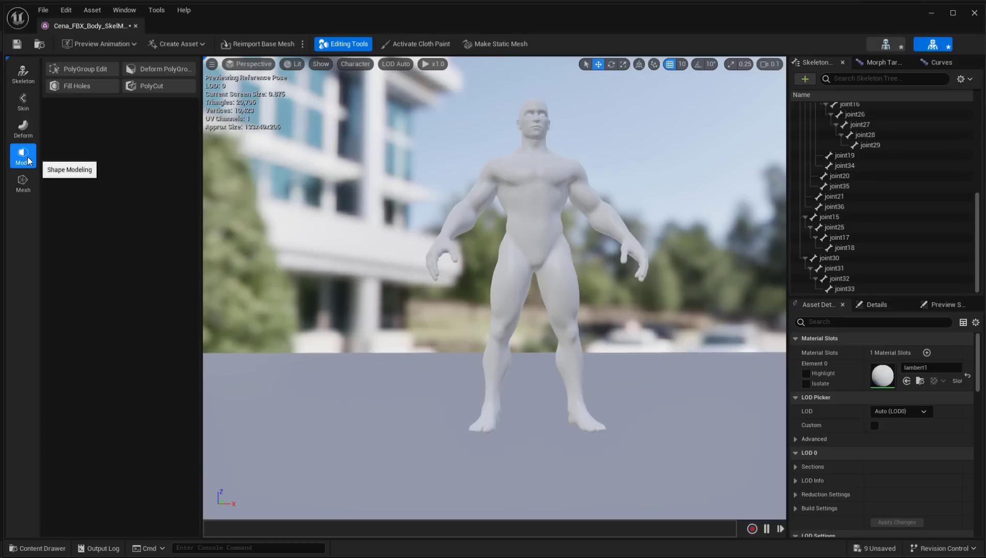
left_click(84, 69)
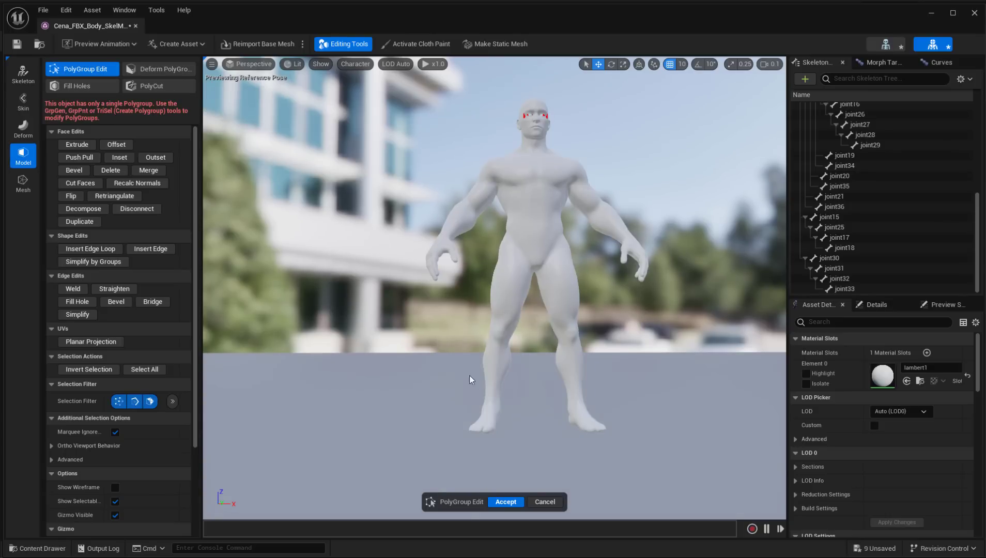
left_click(160, 72)
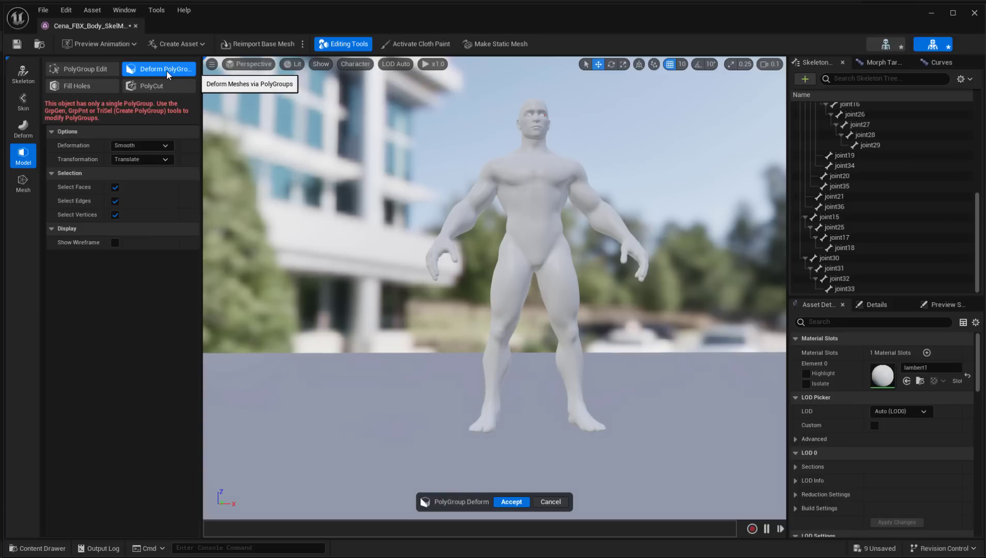
- Examine the PolyGroup Edit options, and look over the mesh, skeleton and skin tool categories
left_click(81, 69)
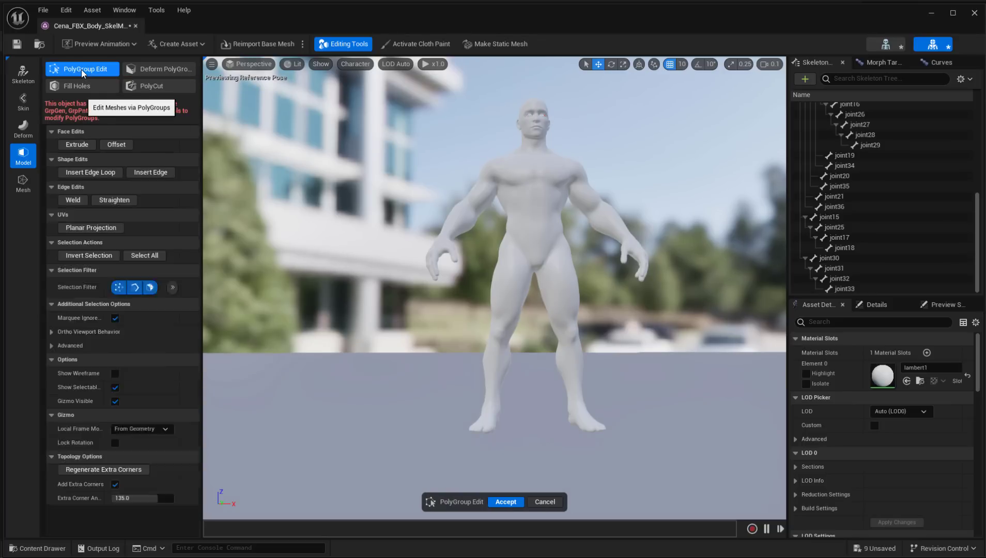
left_click(25, 180)
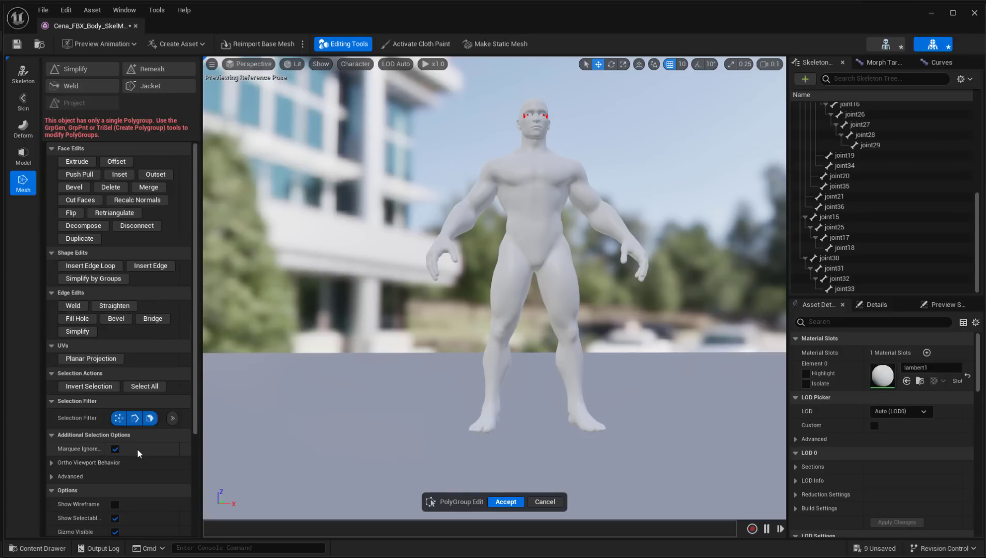
left_click(25, 82)
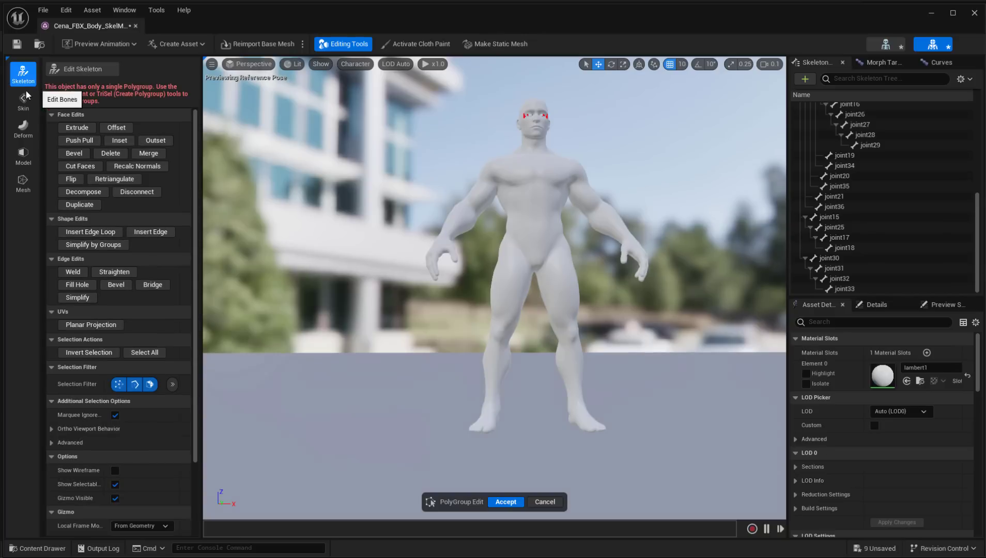
left_click(25, 99)
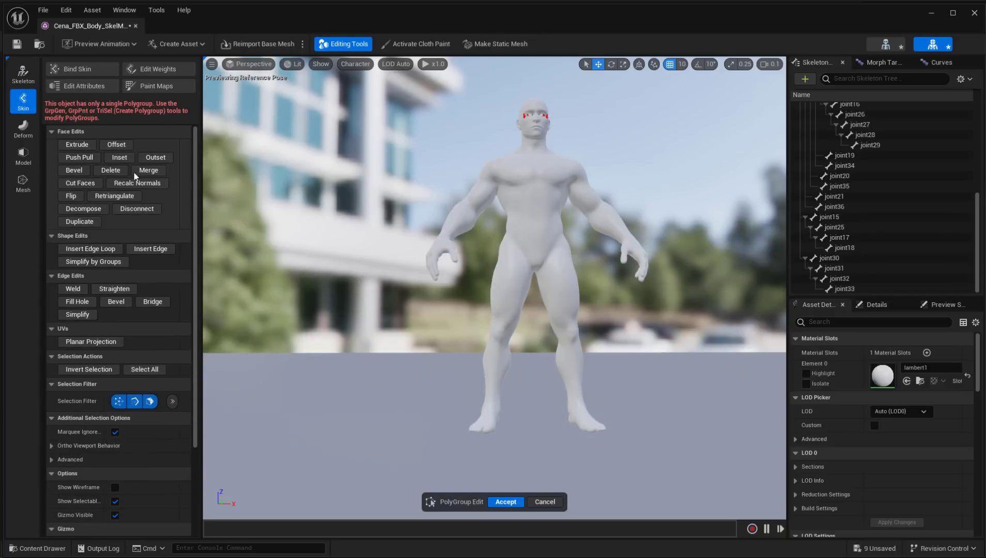
- Cancel the PolyGroup Edit session and save the skeletal mesh
left_click(549, 504)
left_click(17, 44)
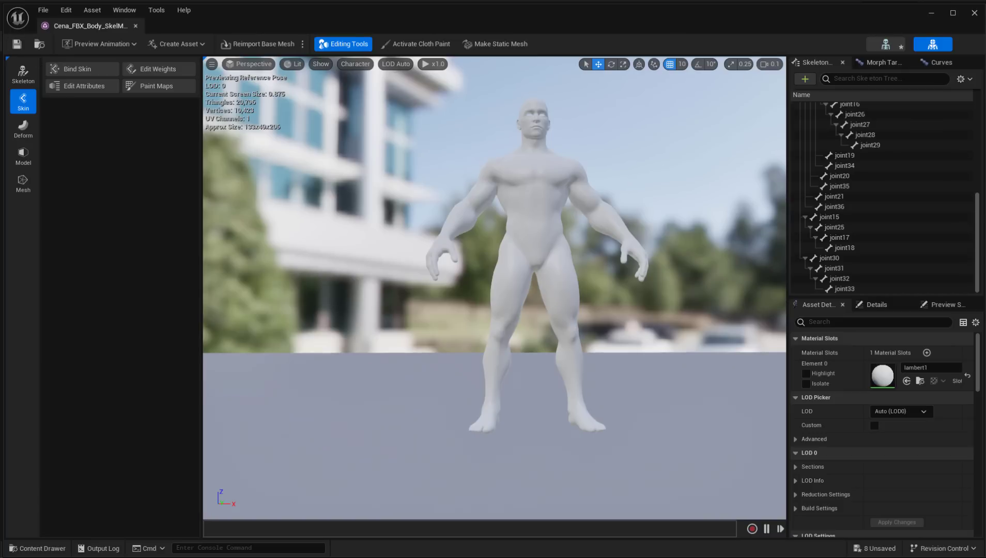
- Close the skeletal mesh editor and open the Cena_FBX_Body_Skel skeleton asset
left_click(972, 13)
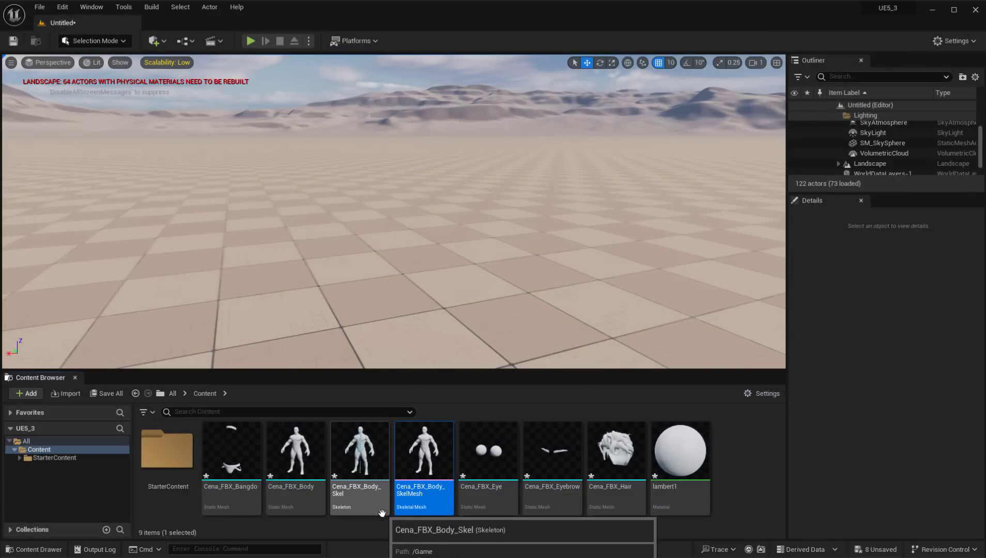
left_click(360, 479)
double_click(361, 480)
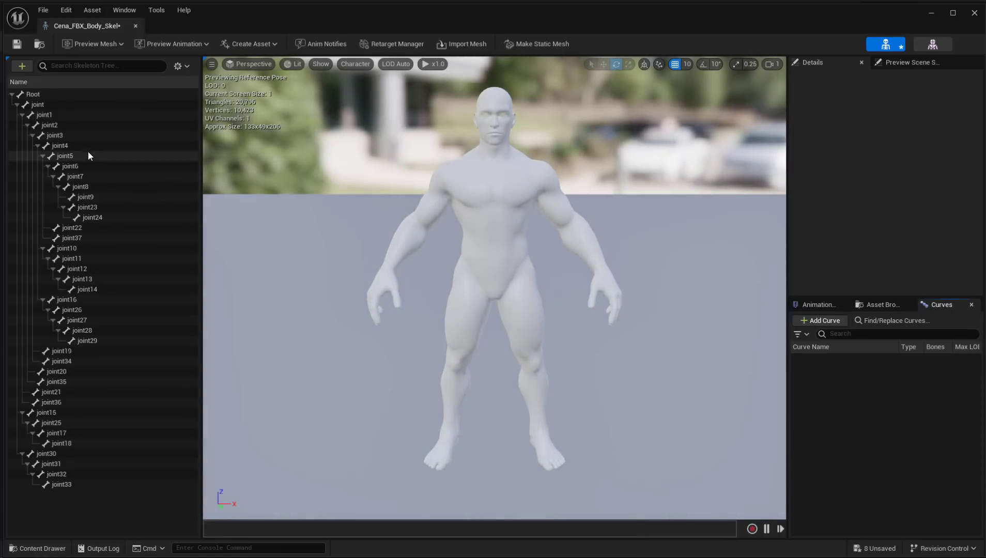
- Inspect the pelvis bone named joint and try transforming the Root bone at the feet
left_click(57, 104)
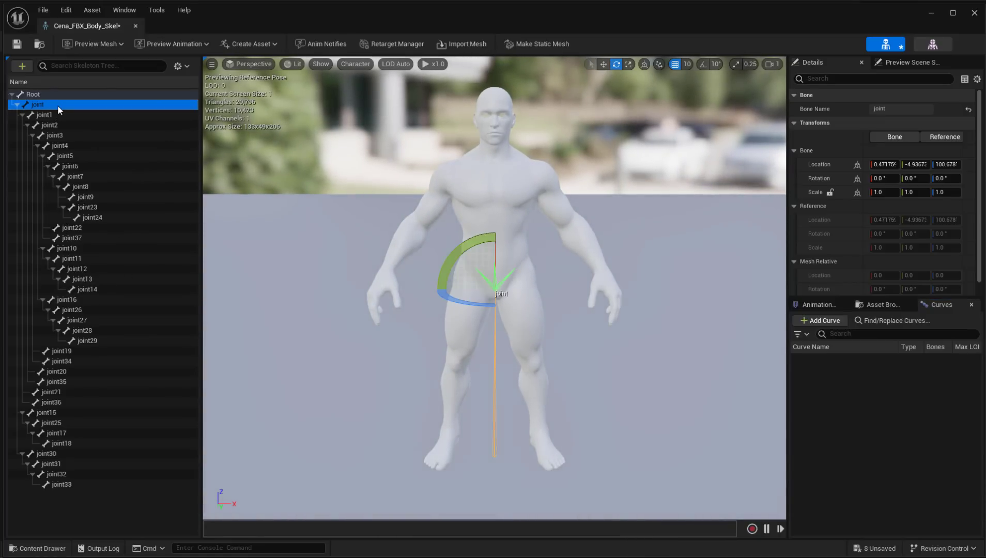
left_click(42, 95)
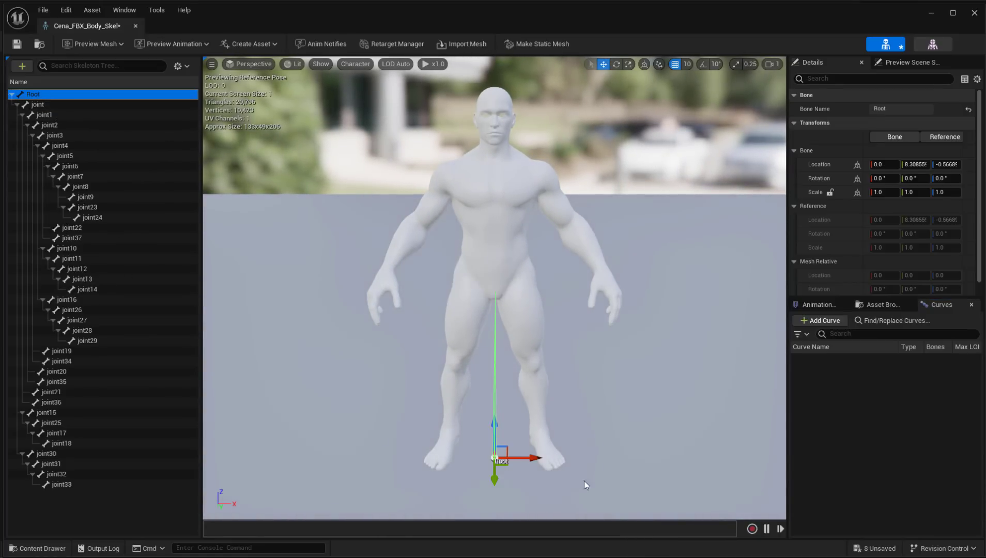
mouse_move(541, 463)
left_mouse_down()
mouse_move(574, 462)
mouse_move(525, 462)
mouse_move(639, 462)
mouse_move(540, 463)
left_mouse_up()
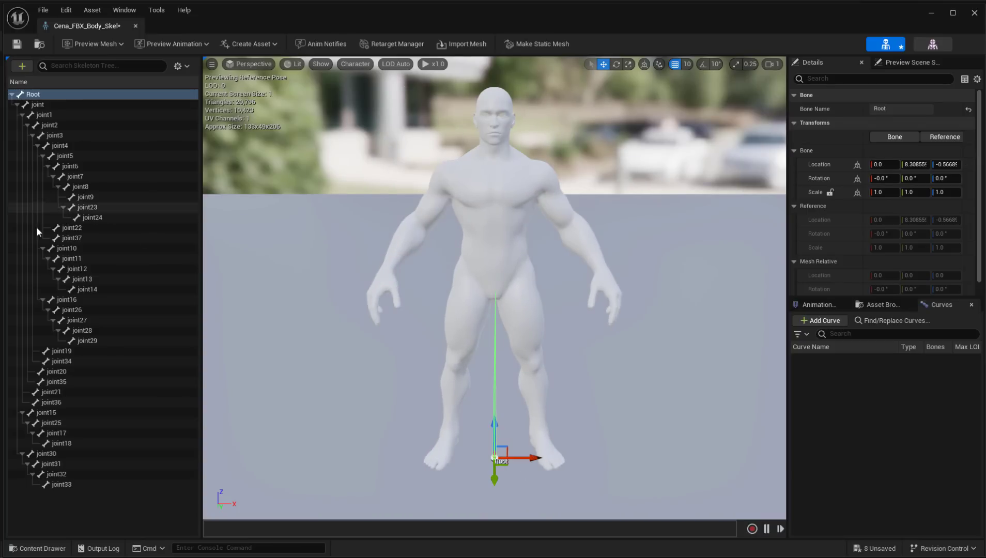
- Check the positions of the head bones joint24 and joint8 on the body
left_click(98, 218)
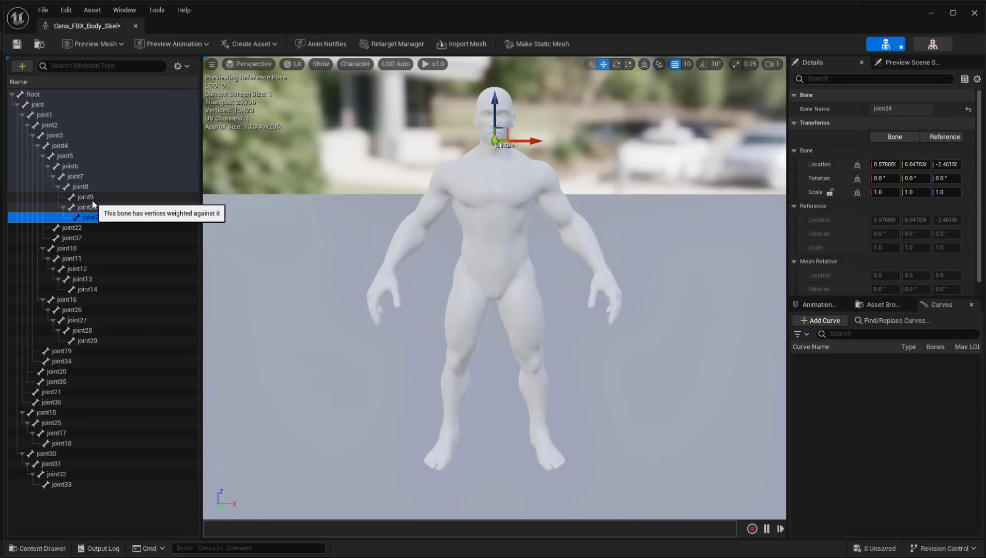
left_click_drag(535, 105, 418, 126, "alt")
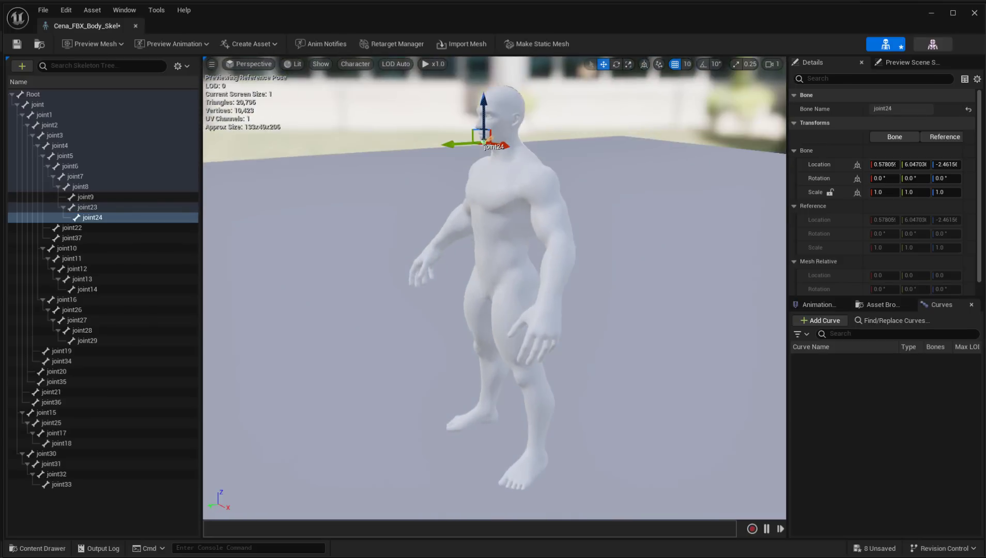
scroll(535, 105, "up", 4)
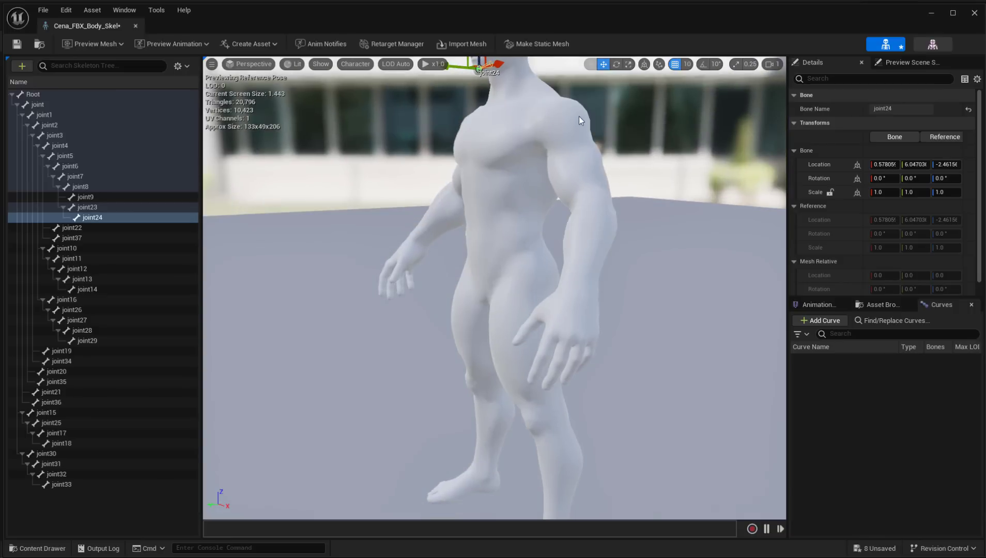
left_click(80, 188)
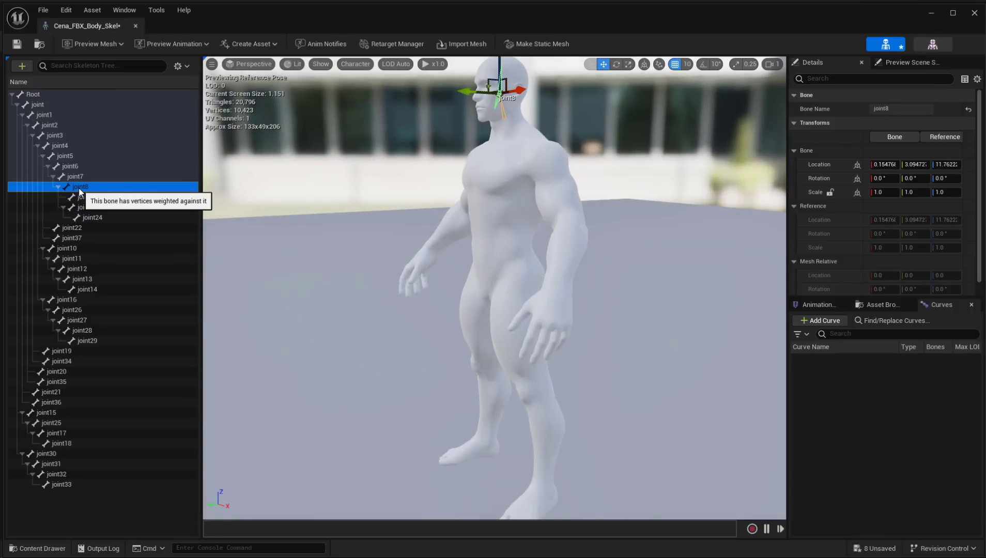
- Rotate the neck bone joint7 about 7.8° around X and try turning it around its other axes
left_click(78, 176)
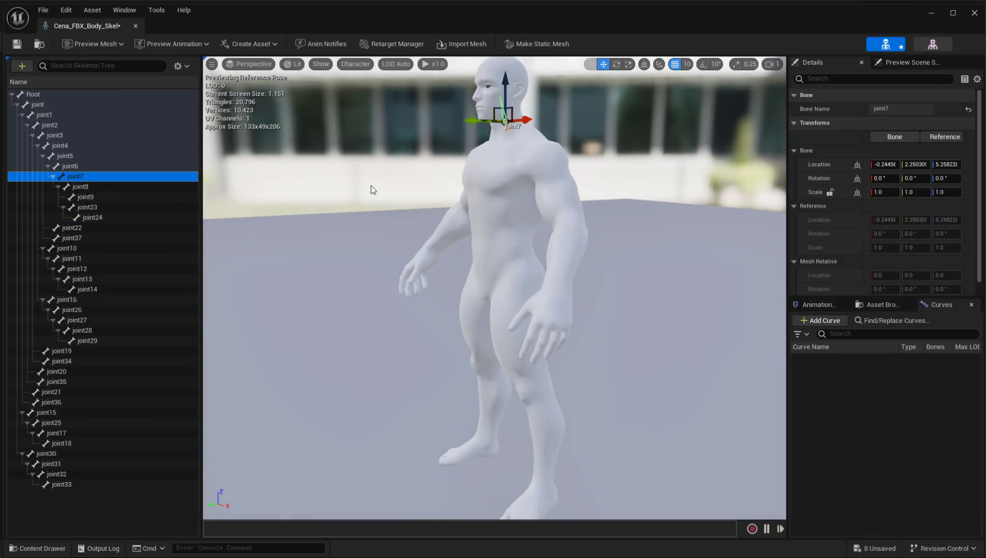
key("e")
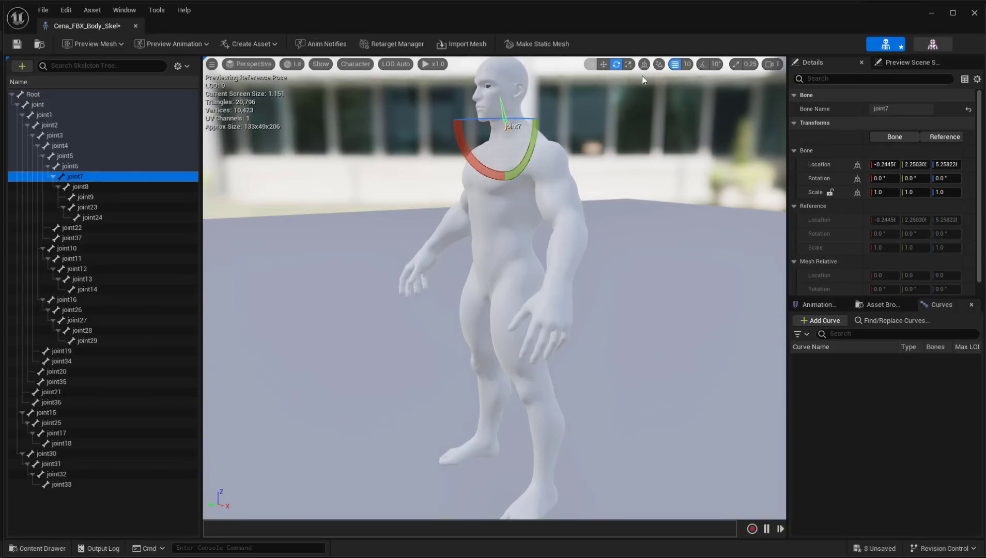
left_click_drag(469, 153, 464, 142)
left_click_drag(464, 142, 460, 131)
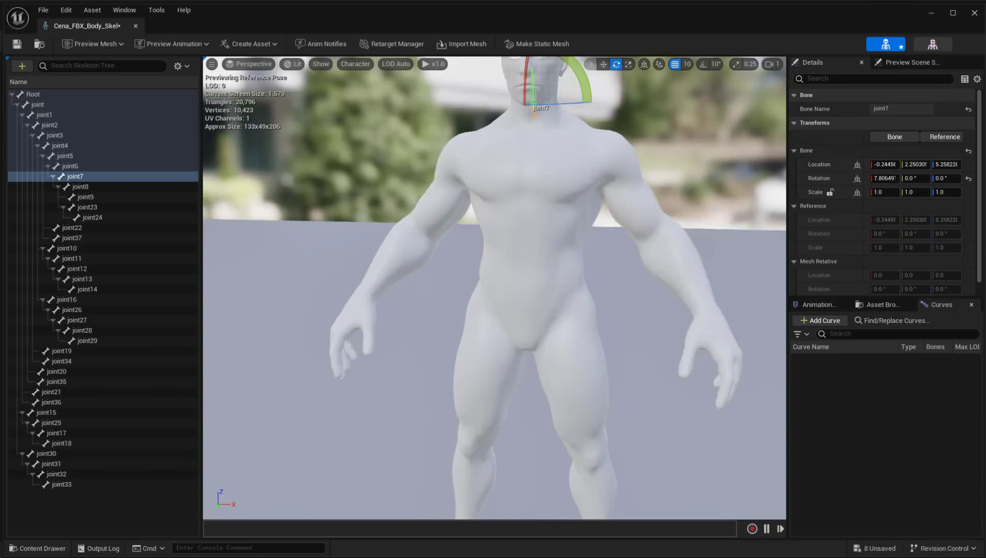
mouse_move(568, 160)
right_mouse_down()
mouse_move(567, 149)
mouse_move(569, 160)
right_mouse_up()
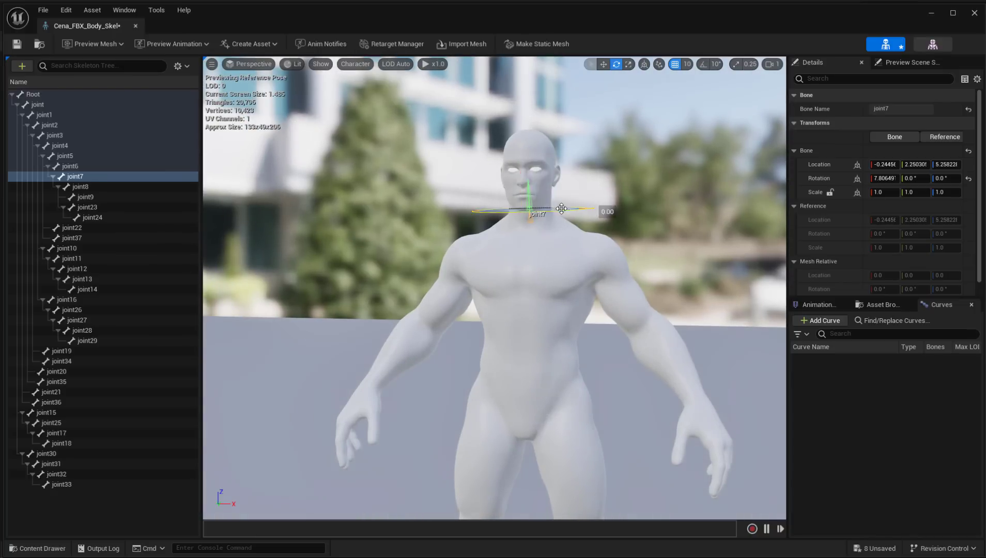
left_click_drag(507, 209, 494, 155)
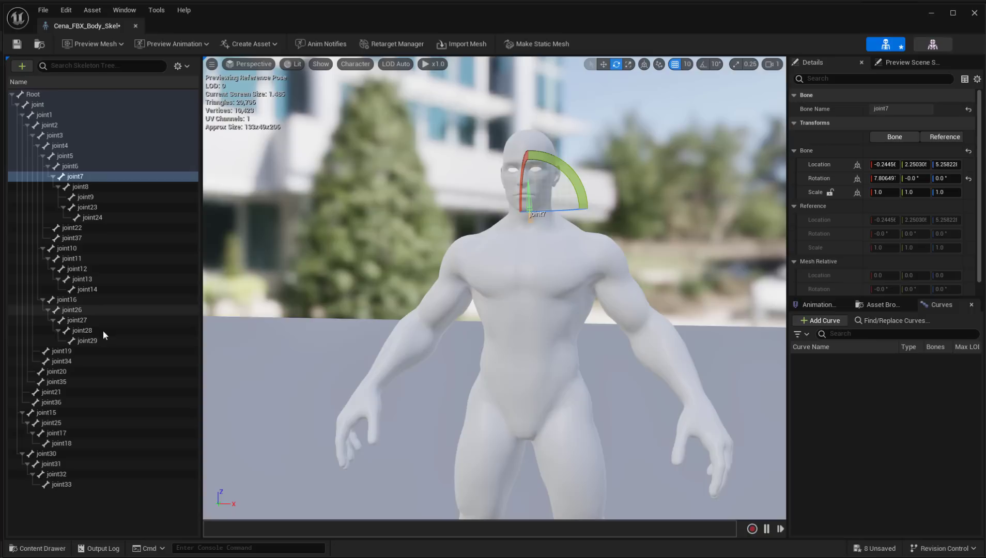
- Rotate the shoulder bone joint16 about -4.7° around Y and the arm bone joint27 about -3.9° around X
left_click(71, 300)
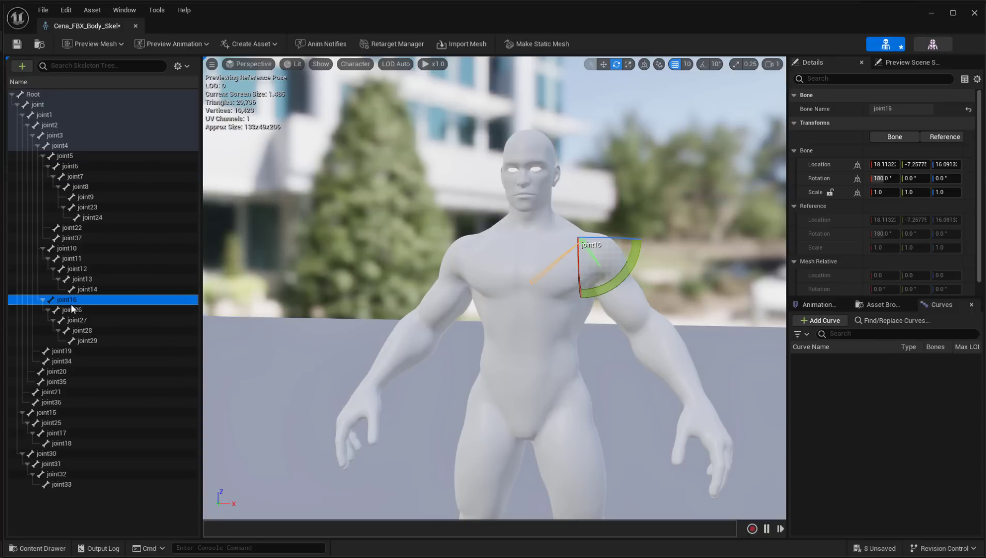
mouse_move(621, 272)
left_mouse_down()
mouse_move(621, 259)
mouse_move(621, 279)
left_mouse_up()
left_click(81, 321)
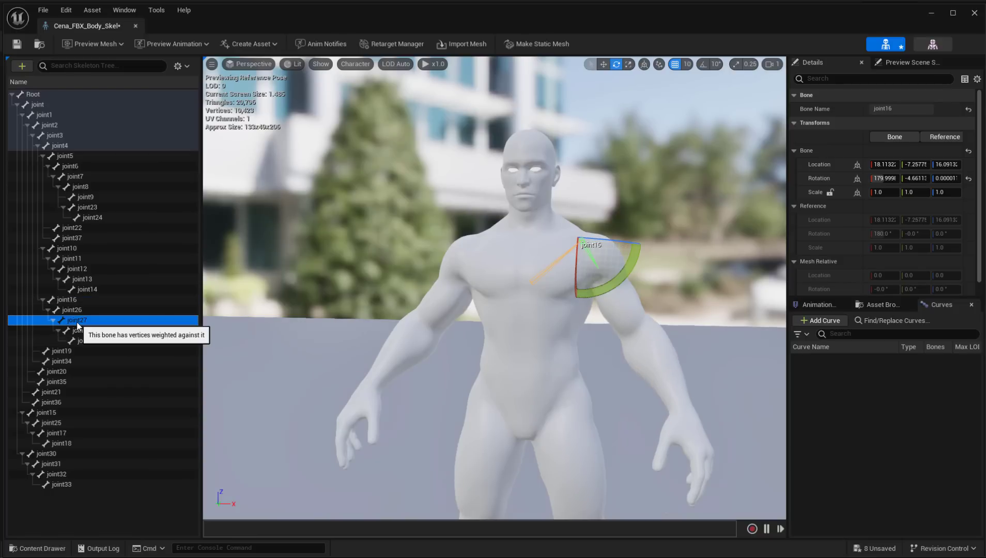
left_click_drag(637, 303, 637, 337)
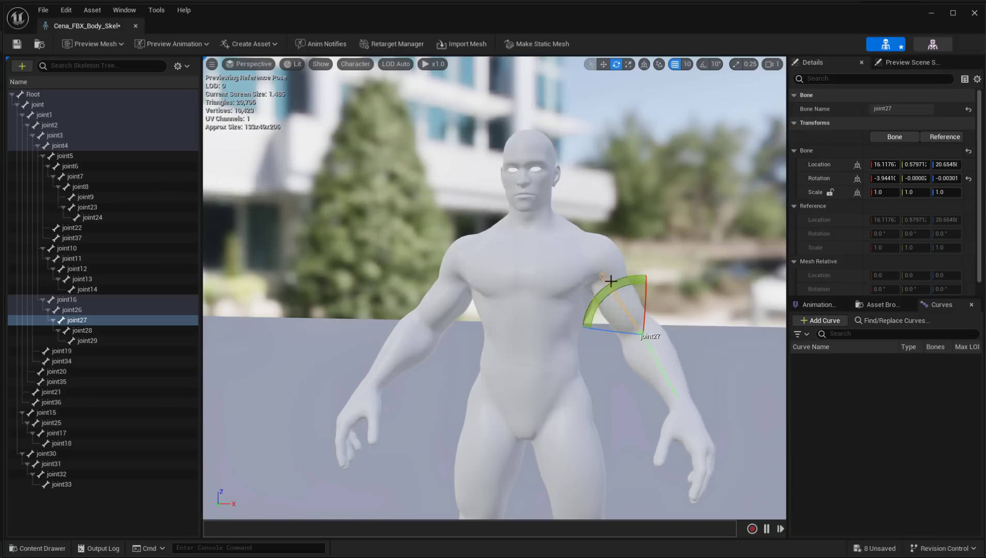
- Try rotating the leg bones joint25 and joint15 to test the leg deformation, and undo the rotation
scroll(412, 400, "down", 3)
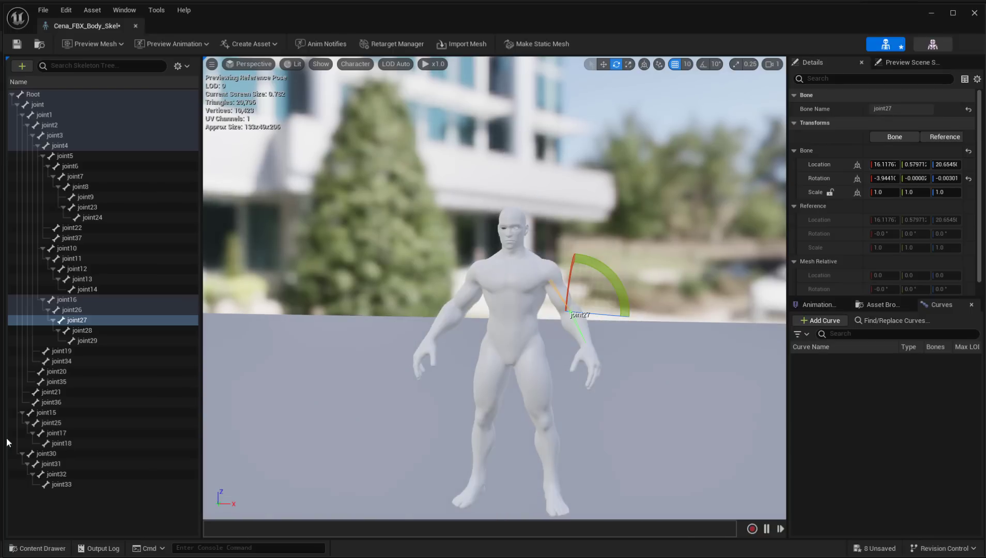
left_click(44, 425)
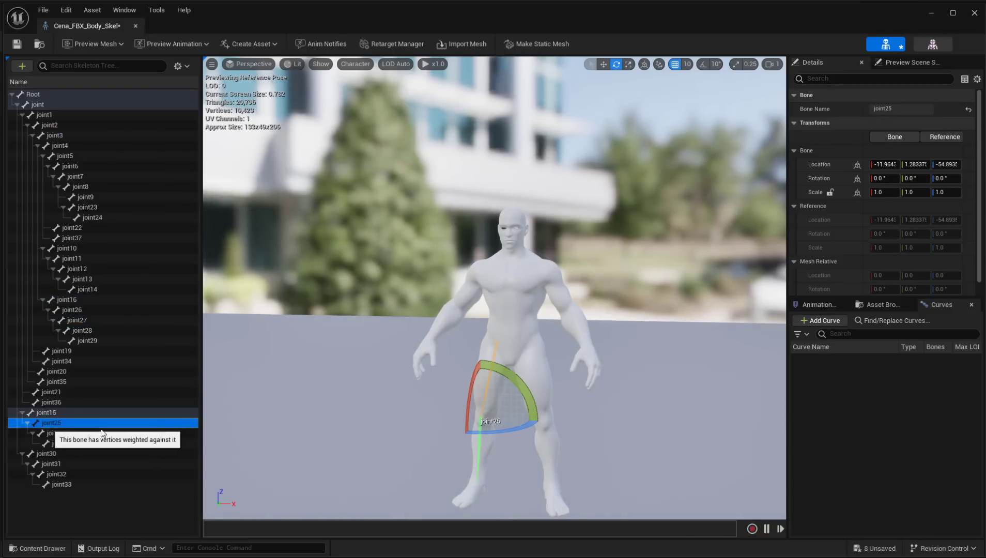
left_click_drag(488, 435, 540, 426, "alt")
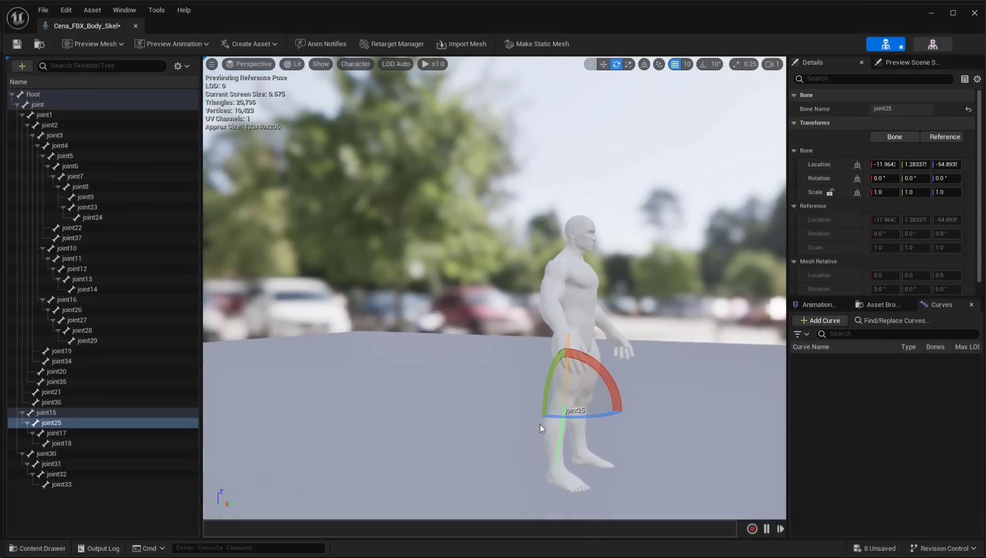
mouse_move(609, 378)
left_mouse_down()
mouse_move(594, 372)
mouse_move(617, 377)
left_mouse_up()
left_click_drag(518, 392, 553, 388, "alt")
scroll(526, 417, "up", 3)
left_click_drag(551, 422, 594, 439, "alt")
left_click_drag(521, 438, 602, 447, "alt")
key("ctrl+z")
left_click_drag(602, 447, 613, 450, "alt")
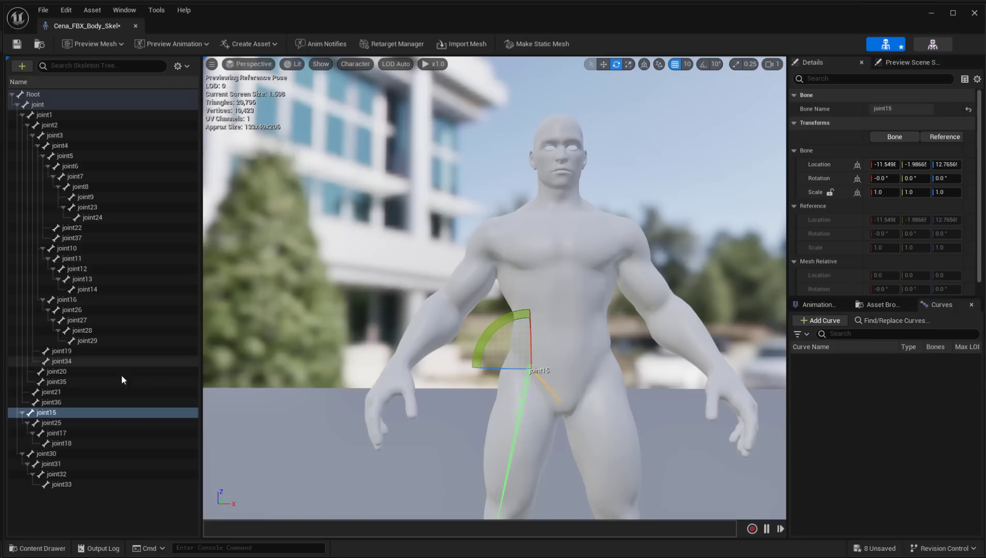
- Rotate the lower spine bone joint1 to about 10.8° in X, 0.4° in Y and -12.0° in Z
left_click(89, 188)
left_click(72, 228)
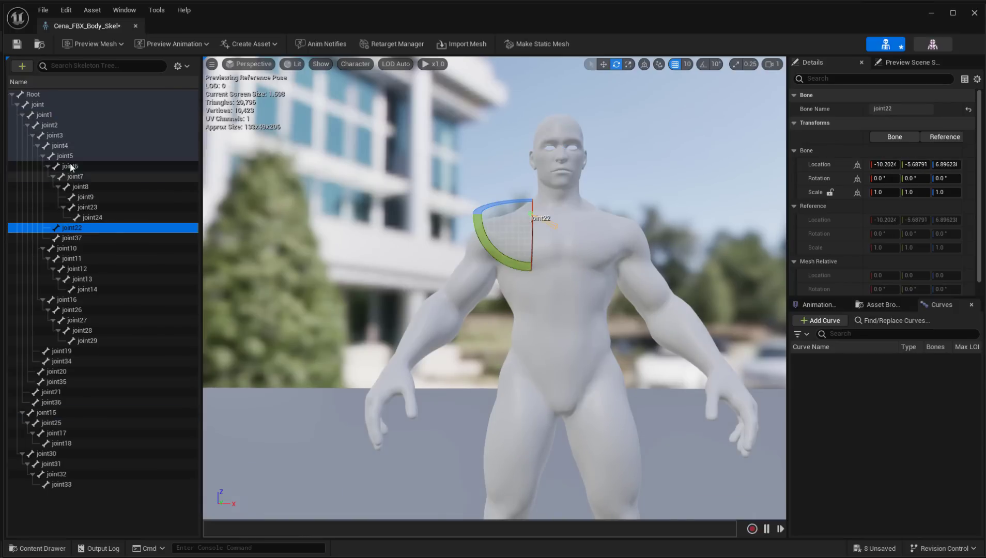
left_click(59, 147)
left_click(53, 117)
left_click_drag(565, 324, 576, 376)
scroll(549, 364, "down", 3)
scroll(549, 364, "down", 4)
scroll(576, 376, "up", 2)
scroll(536, 303, "up", 2)
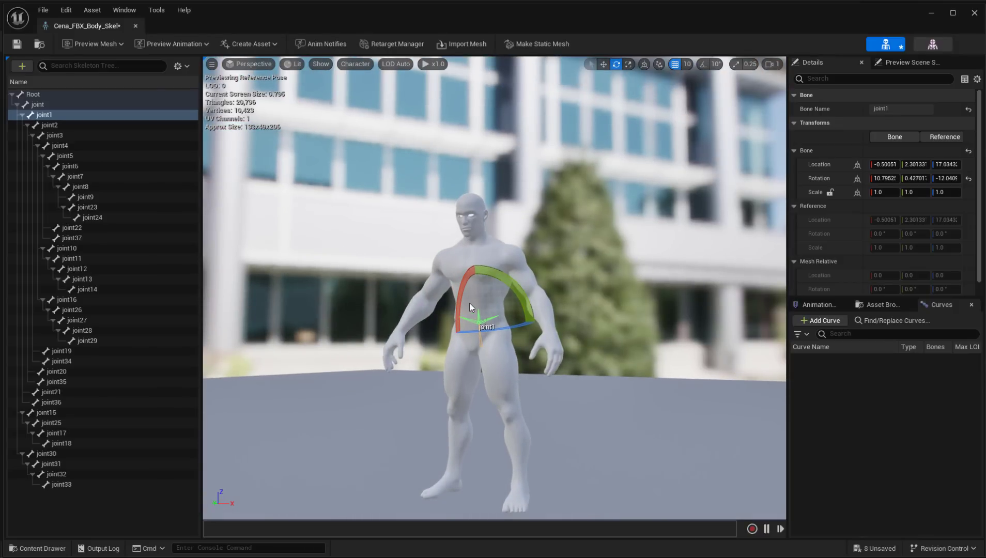
- Rotate the spine bone joint1 further to test how the torso bends and twists
left_click_drag(463, 291, 458, 309)
left_click_drag(459, 309, 429, 312)
key("s")
mouse_move(512, 310)
right_mouse_down()
mouse_move(493, 309)
mouse_move(527, 310)
right_mouse_up()
key("w")
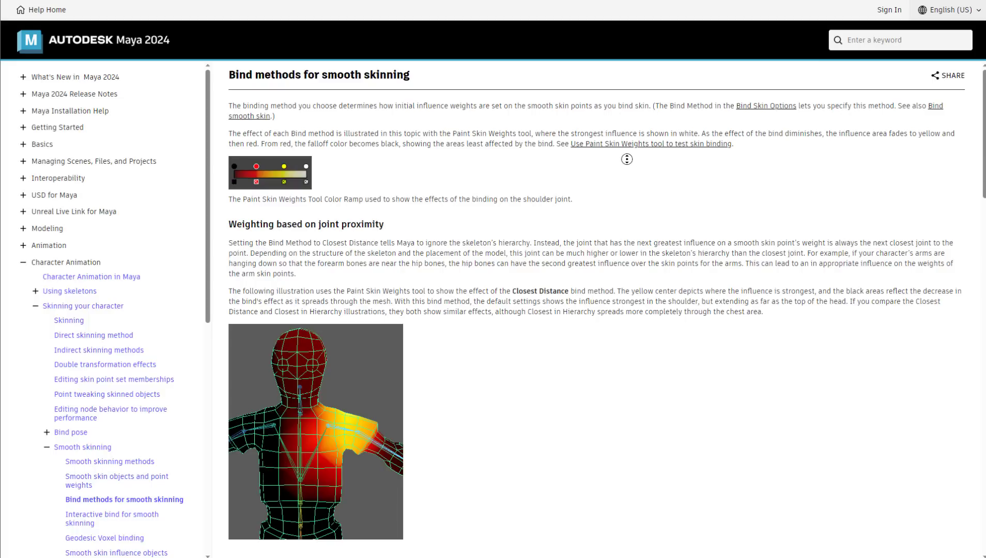
- Switch to the Autodesk Maya 2024 help page and read about bind methods for smooth skinning
scroll(628, 170, "down", 1)
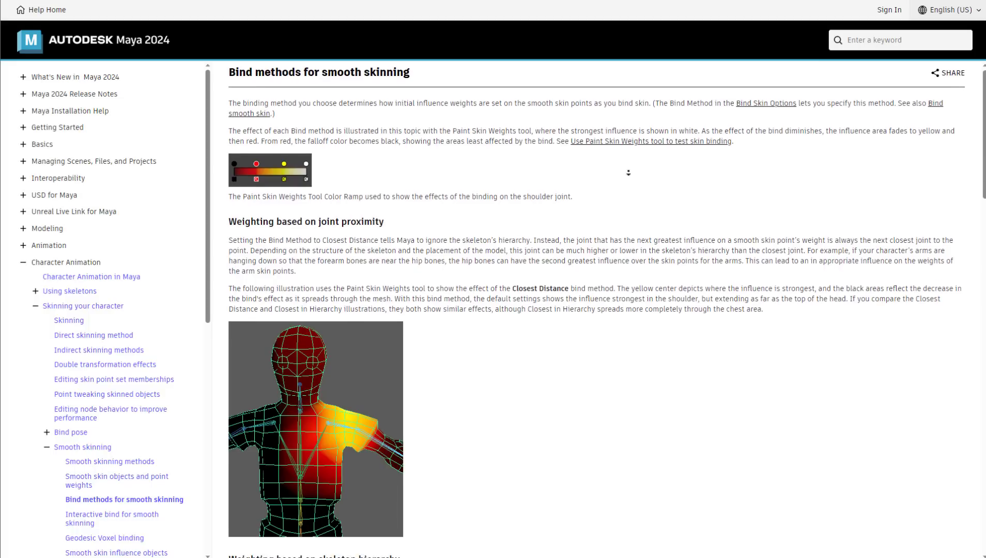